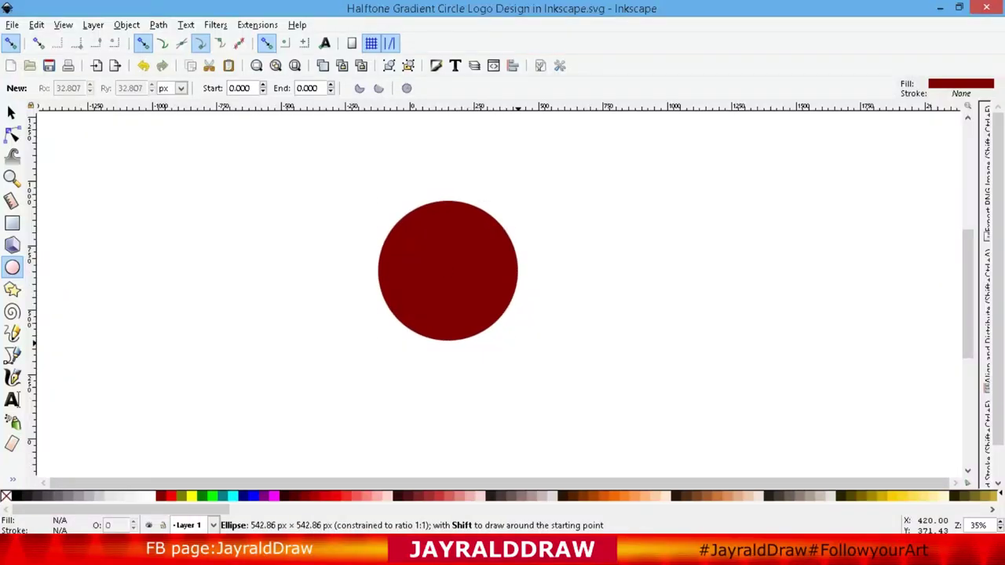
Draw a dark red circle about 571 px across at the page centre and zoom to it.
{"action": "mouse_move", "coordinate": [471, 295]}
{"action": "left_mouse_down"}
{"action": "mouse_move", "coordinate": [518, 341]}
{"action": "mouse_move", "coordinate": [452, 338]}
{"action": "mouse_move", "coordinate": [459, 346]}
{"action": "left_mouse_up"}
{"action": "key", "text": "s"}
{"action": "key", "text": "3"}
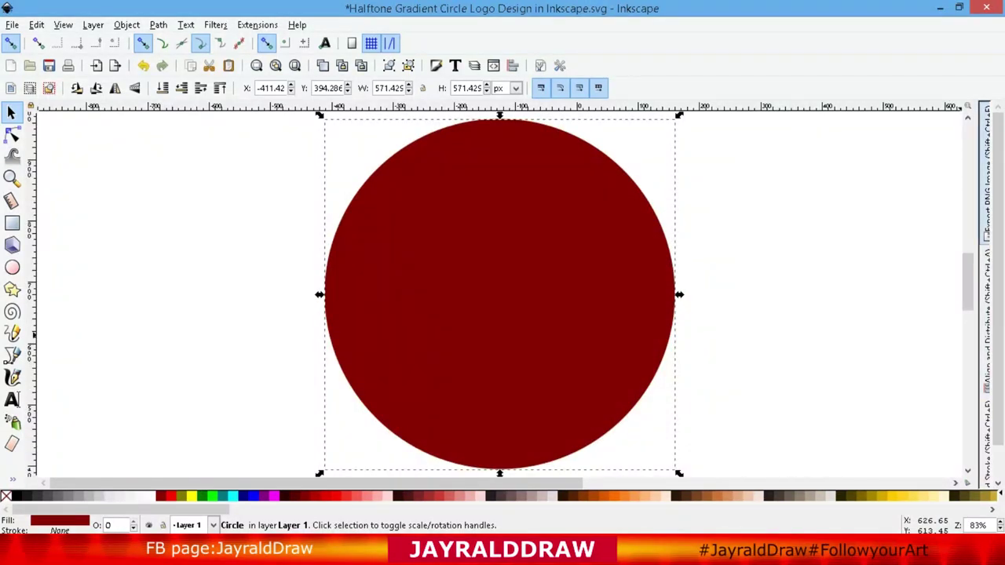
Give the circle a linear gradient fill in Fill and Stroke.
{"action": "key", "text": "ctrl+shift+a"}
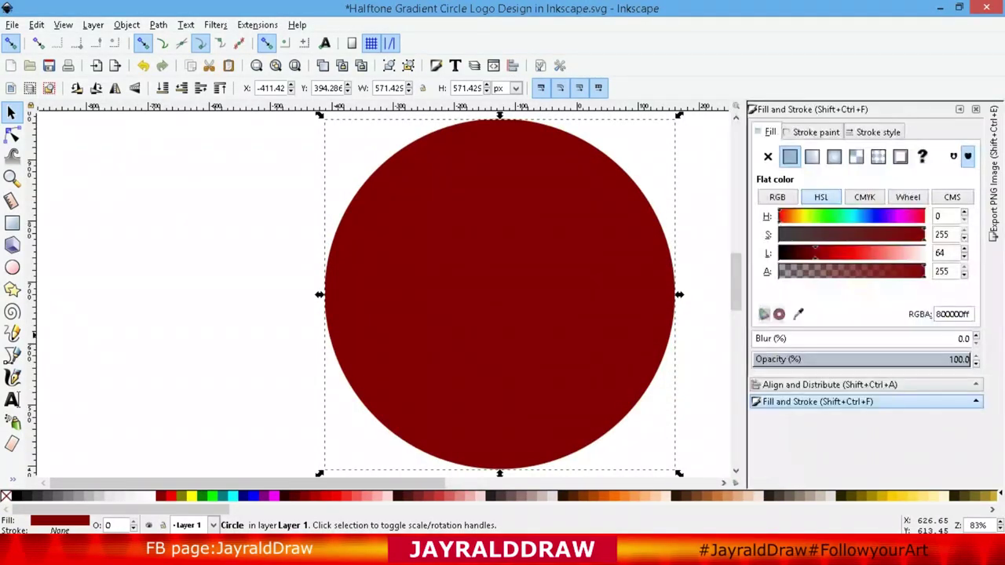
{"action": "key", "text": "ctrl+shift+f"}
{"action": "left_click", "coordinate": [811, 156]}
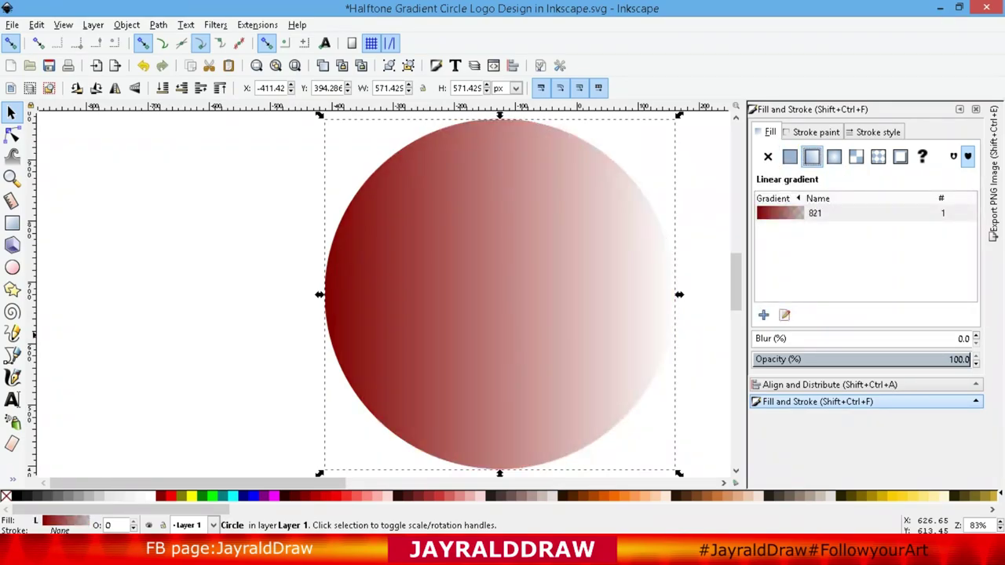
{"action": "left_click", "coordinate": [783, 315]}
Make the start stop near-black red, then add stops and slide one left as opaque dark red.
{"action": "left_click", "coordinate": [324, 294]}
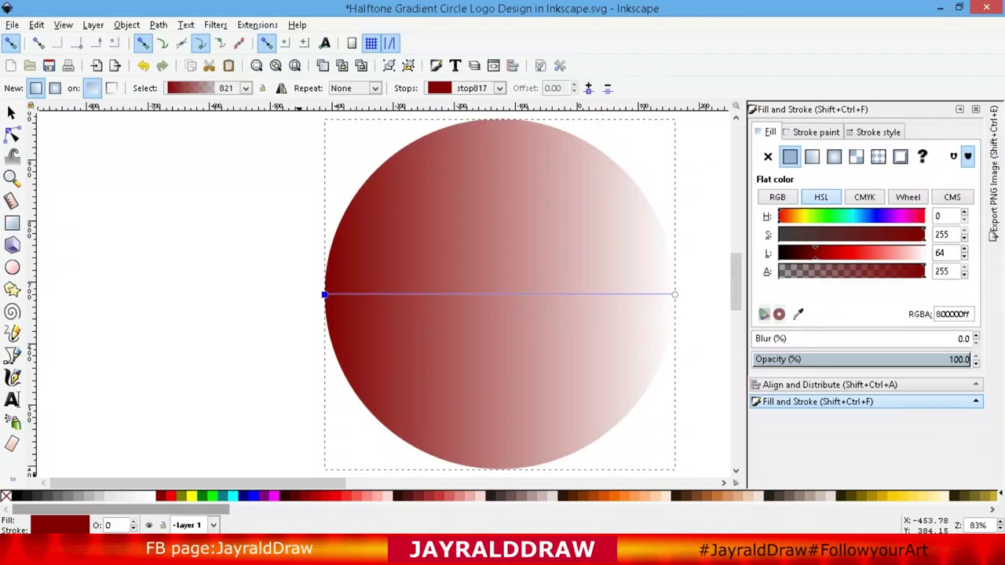
{"action": "left_click", "coordinate": [396, 495]}
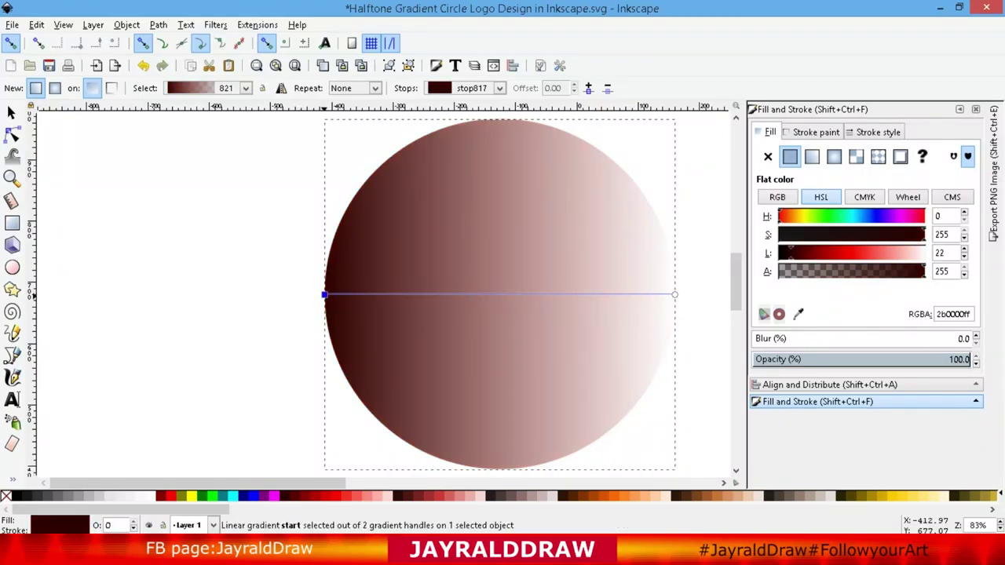
{"action": "left_click", "coordinate": [588, 88]}
{"action": "left_click", "coordinate": [589, 87]}
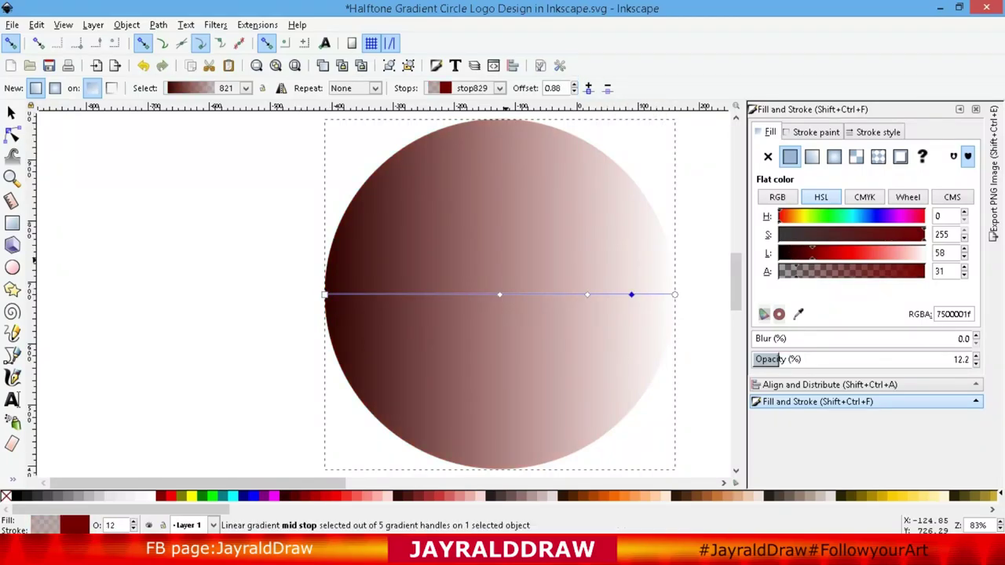
{"action": "left_click_drag", "start_coordinate": [499, 294], "coordinate": [401, 295]}
{"action": "left_click", "coordinate": [406, 495]}
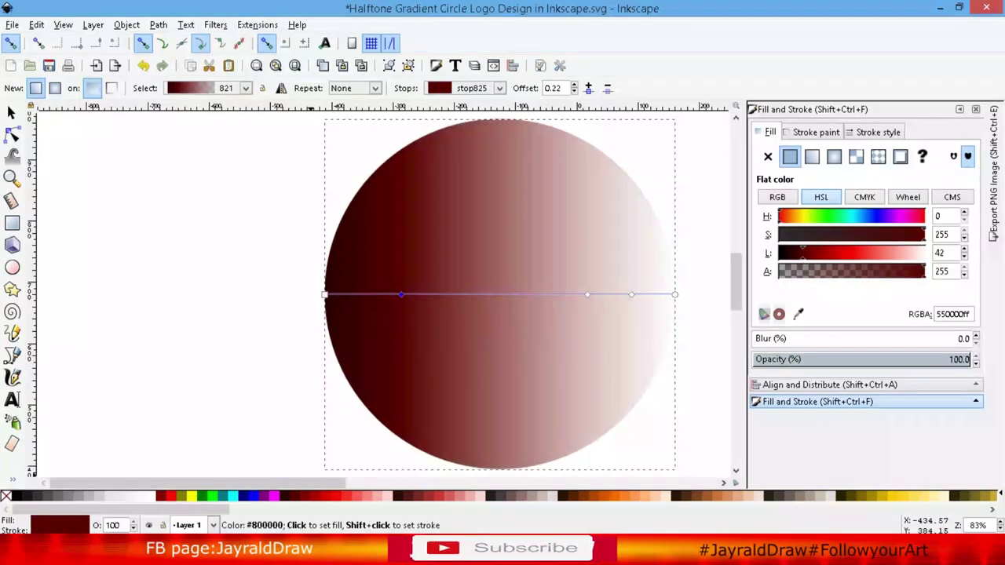
Colour the 0.75 stop red, the 0.88 stop light red, and the end stop pale pink.
{"action": "left_click", "coordinate": [588, 294]}
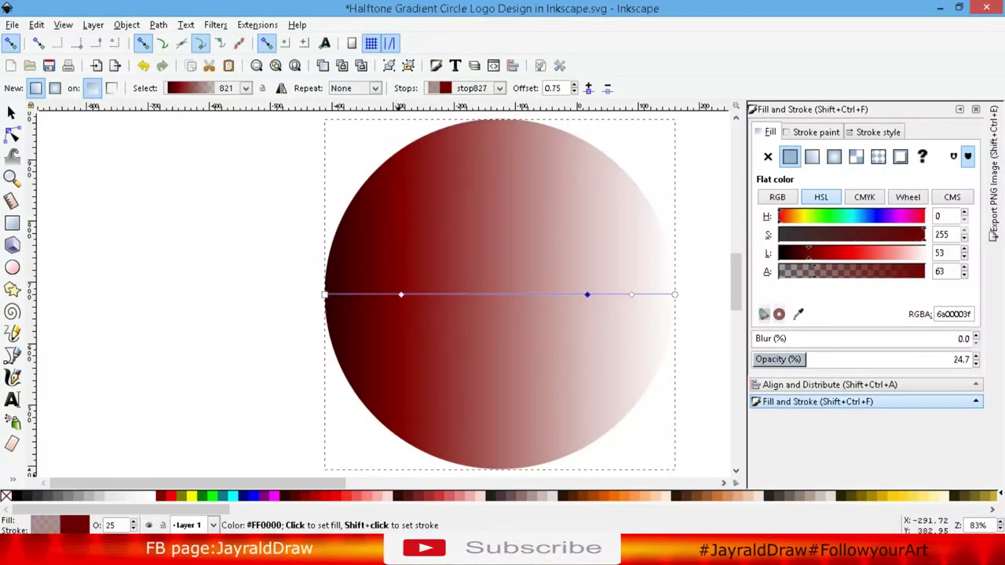
{"action": "left_click", "coordinate": [166, 496]}
{"action": "left_click", "coordinate": [632, 295]}
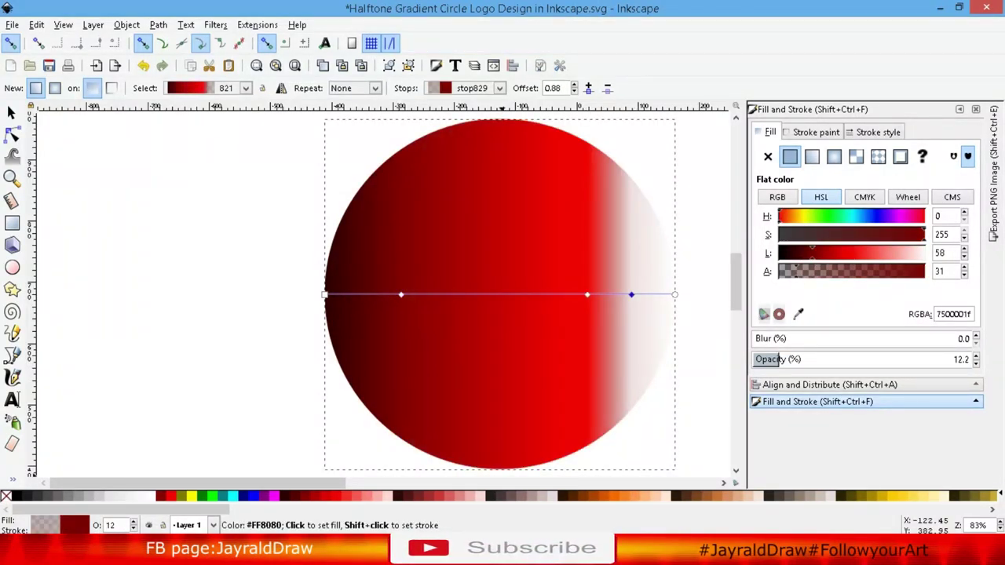
{"action": "left_click", "coordinate": [473, 495]}
{"action": "left_click", "coordinate": [674, 294]}
{"action": "left_click", "coordinate": [483, 495]}
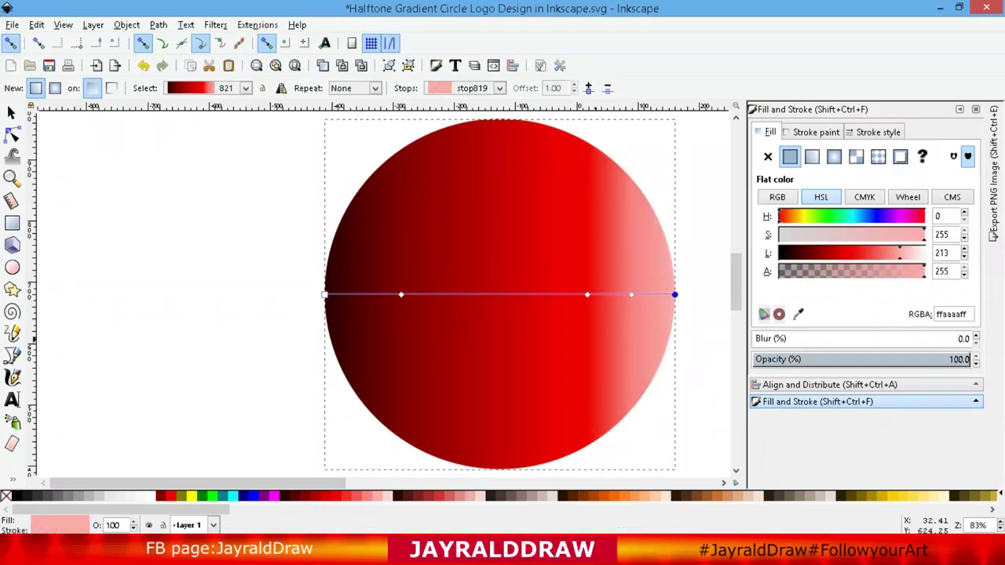
Shift the red band left, make it pure red, and darken the middle and 0.22 stops.
{"action": "left_click_drag", "start_coordinate": [588, 294], "coordinate": [529, 295]}
{"action": "left_click_drag", "start_coordinate": [631, 294], "coordinate": [629, 294]}
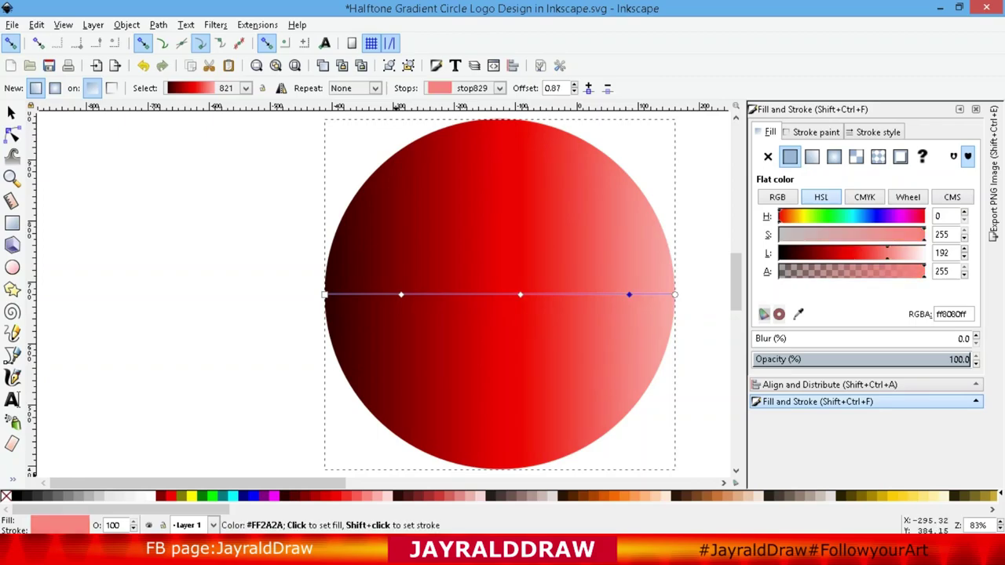
{"action": "left_click", "coordinate": [161, 496]}
{"action": "left_click", "coordinate": [520, 294]}
{"action": "left_click", "coordinate": [314, 496]}
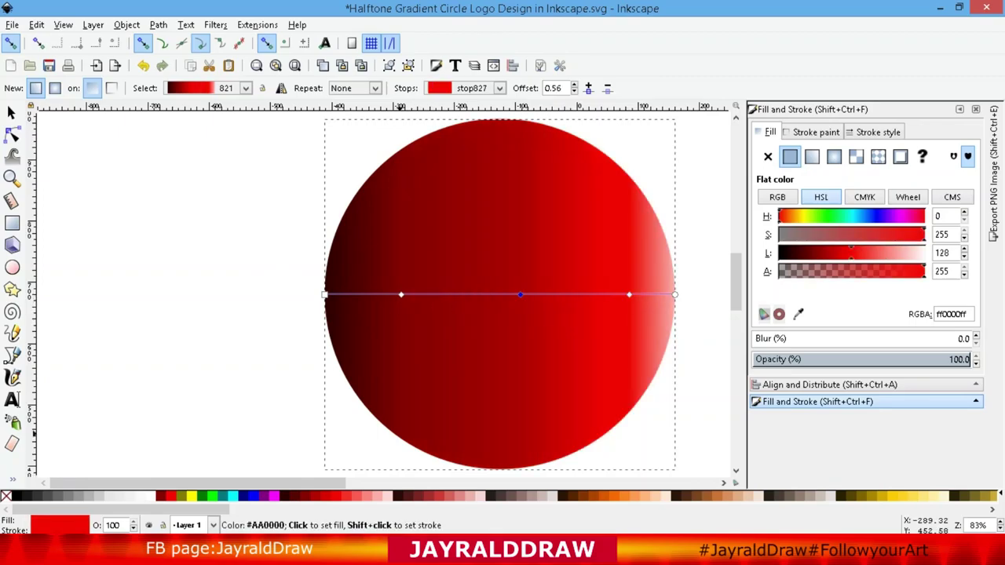
{"action": "left_click", "coordinate": [401, 295]}
{"action": "left_click", "coordinate": [402, 496]}
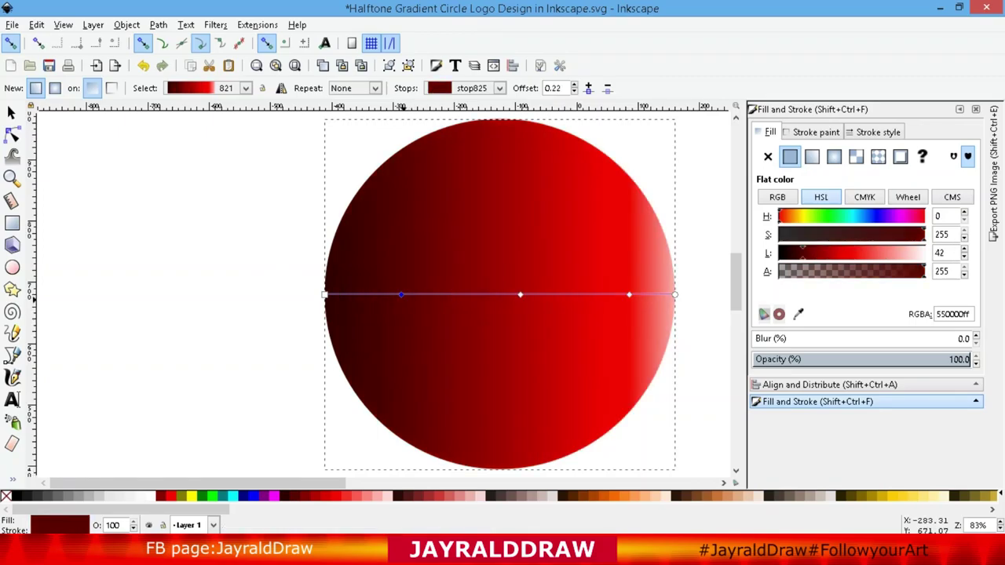
{"action": "left_click", "coordinate": [492, 294]}
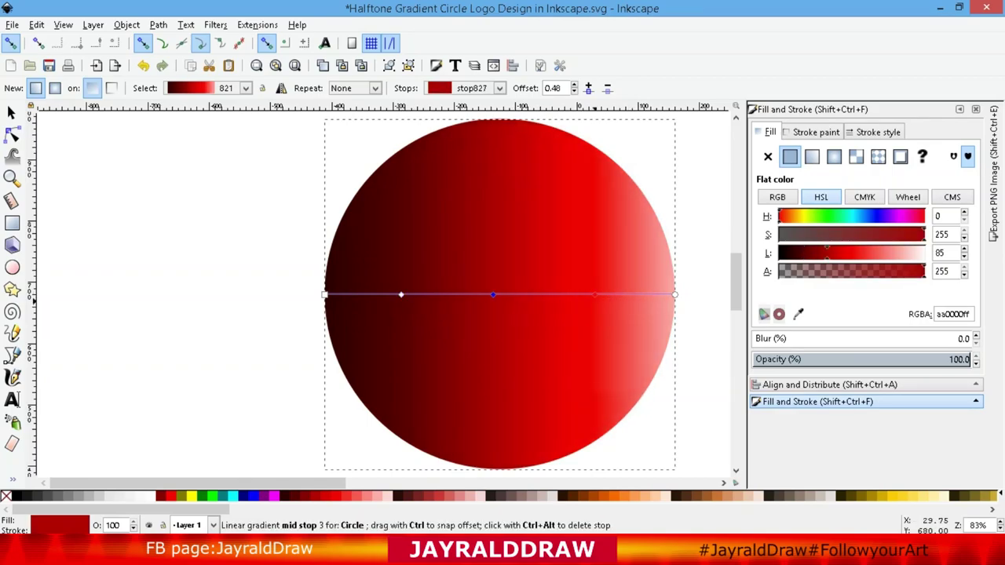
Lighten the end stop to very pale pink and set the red and dark stops to 0.77 and 0.25.
{"action": "left_click_drag", "start_coordinate": [630, 295], "coordinate": [584, 295]}
{"action": "left_click", "coordinate": [674, 295]}
{"action": "left_click", "coordinate": [494, 495]}
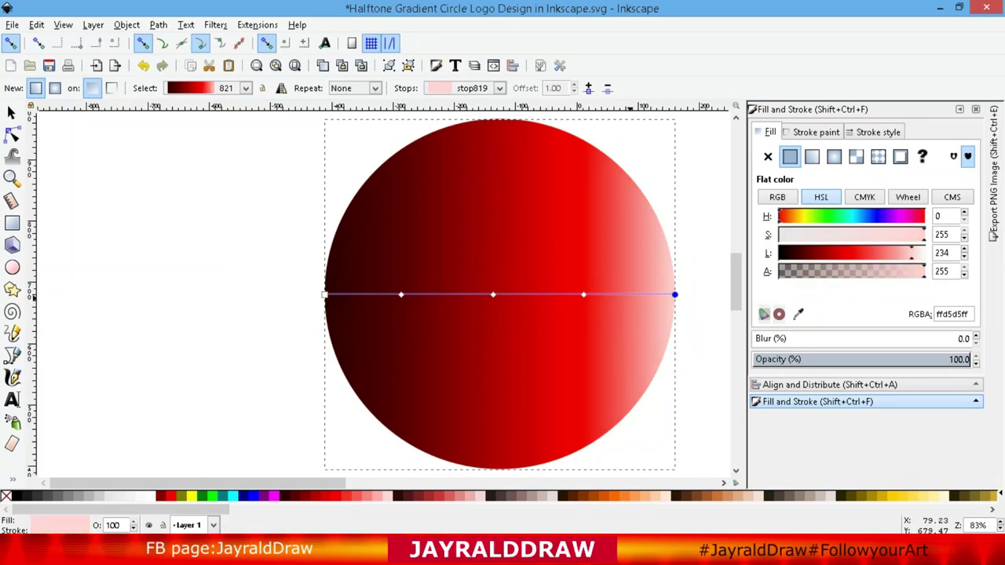
{"action": "left_click_drag", "start_coordinate": [584, 295], "coordinate": [594, 294]}
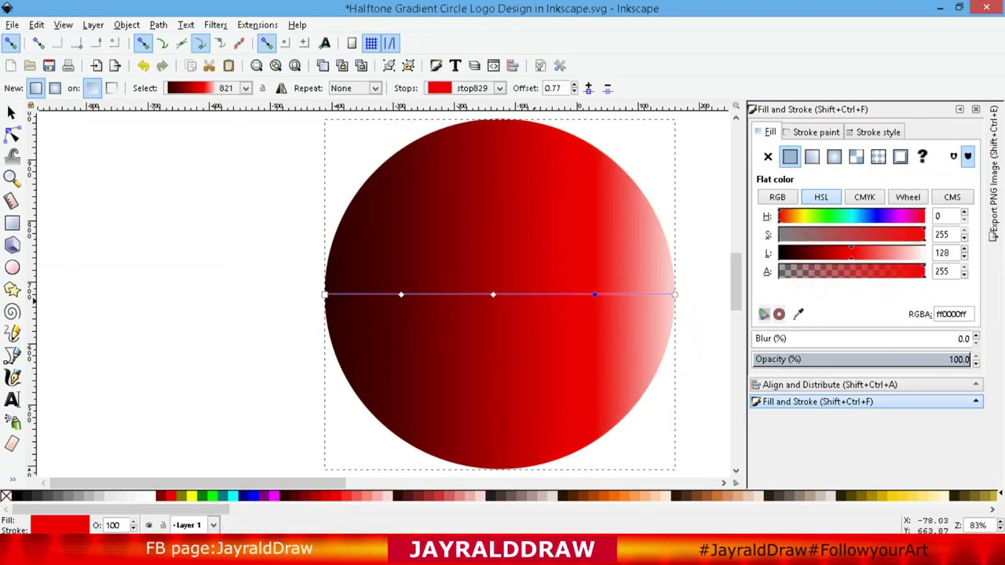
{"action": "left_click_drag", "start_coordinate": [402, 294], "coordinate": [411, 294]}
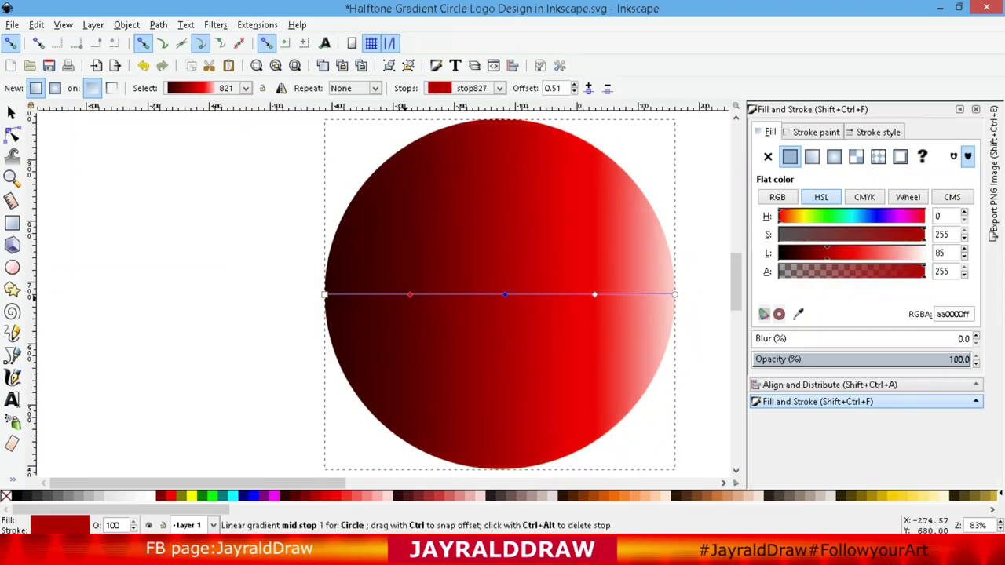
Fine-tune the red mid stop and gradient end position, then deselect the stops.
{"action": "left_click", "coordinate": [960, 109]}
{"action": "key", "text": "minus"}
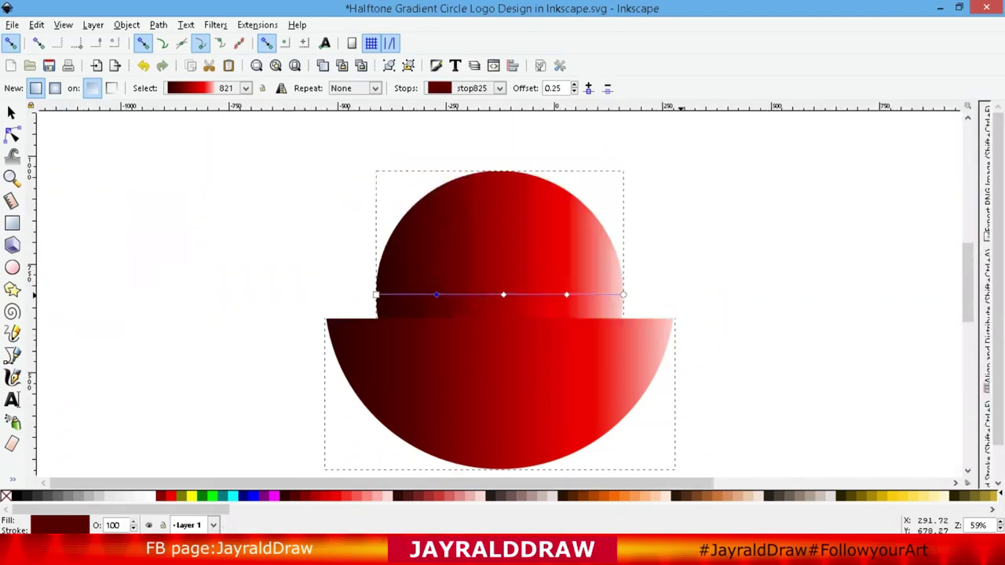
{"action": "key", "text": "minus"}
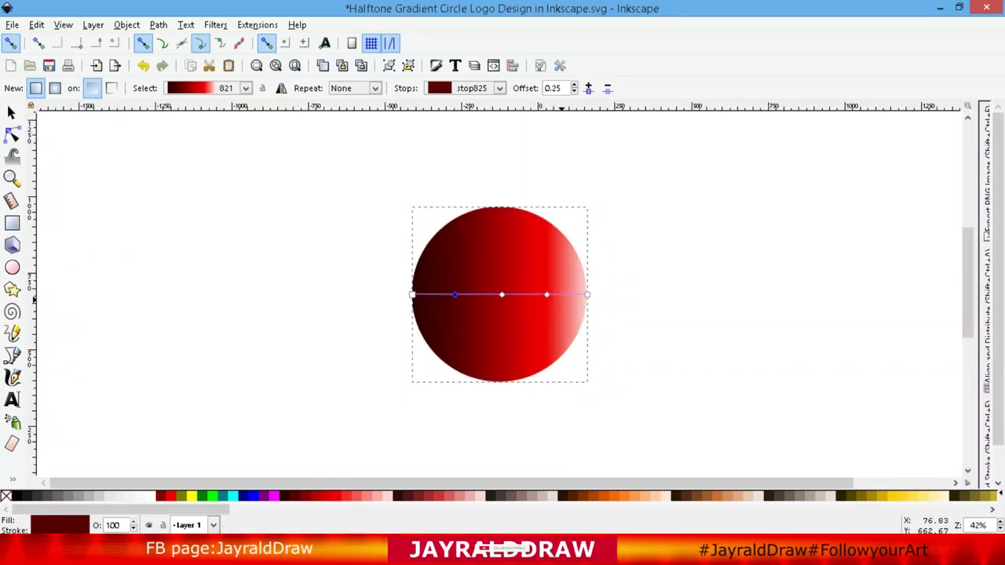
{"action": "left_click", "coordinate": [552, 295]}
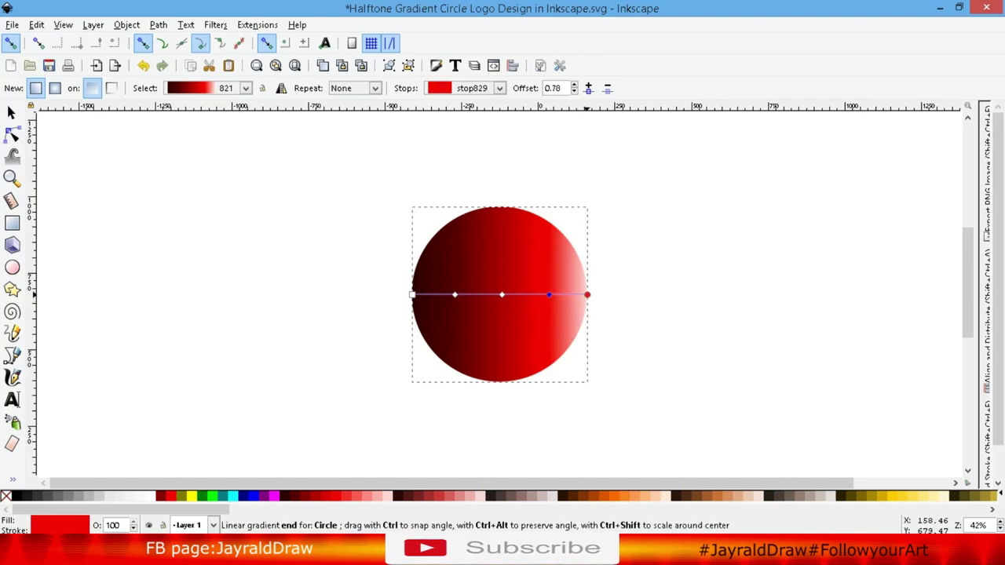
{"action": "left_click_drag", "start_coordinate": [587, 294], "coordinate": [591, 294]}
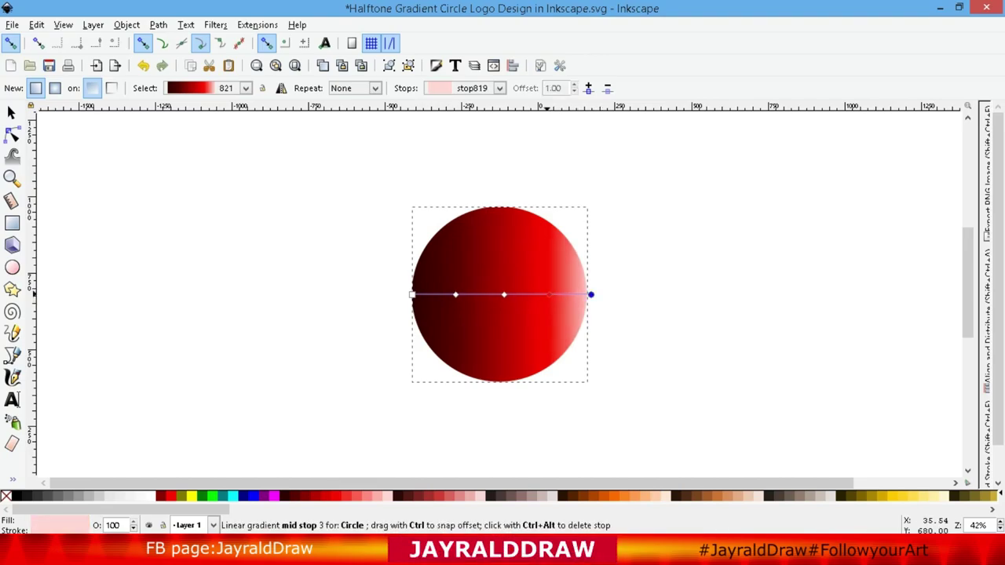
{"action": "left_click", "coordinate": [548, 295]}
{"action": "key", "text": "Escape"}
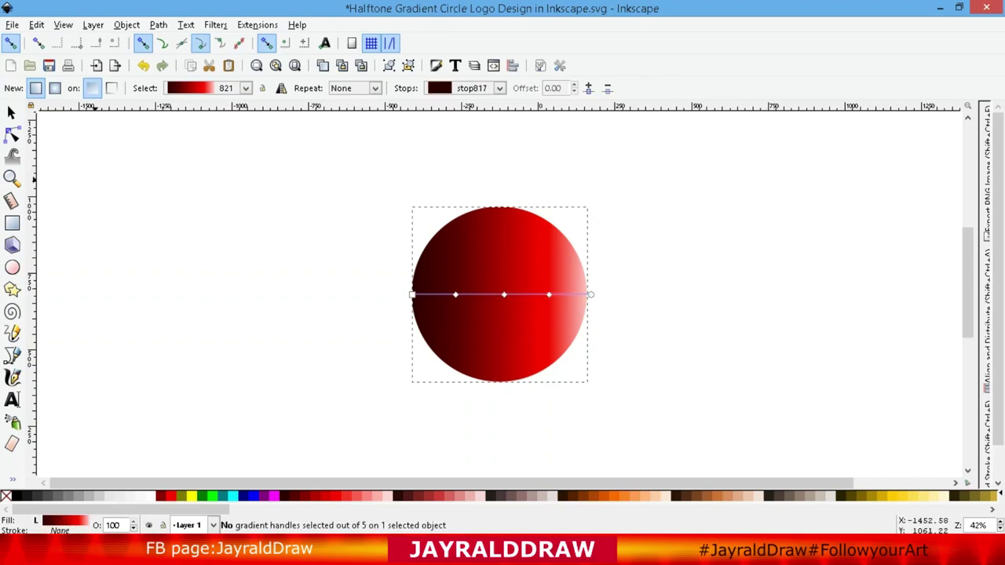
Enlarge the gradient circle, move it slightly down, and duplicate it.
{"action": "key", "text": "s"}
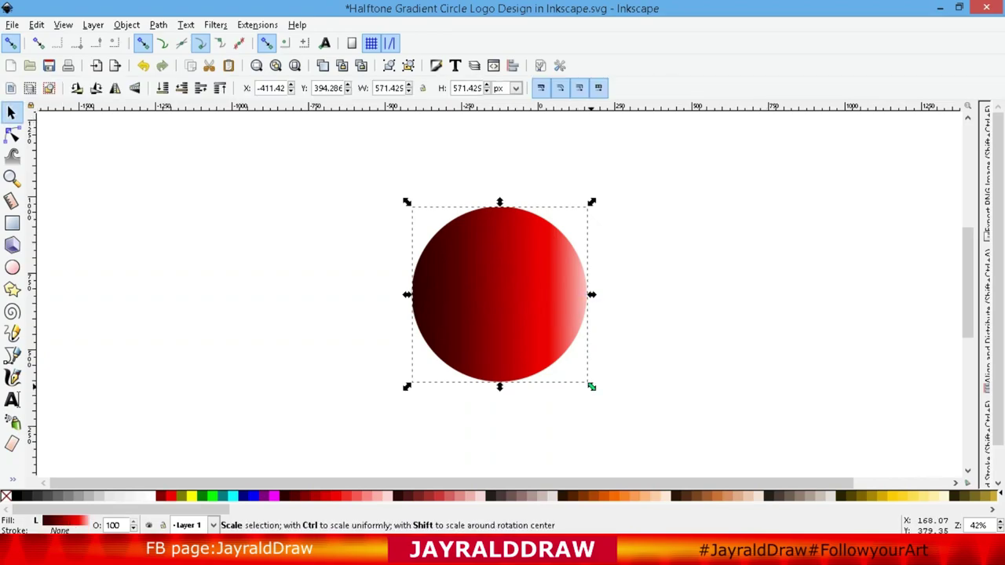
{"action": "left_click_drag", "start_coordinate": [591, 386], "coordinate": [614, 410]}
{"action": "mouse_move", "coordinate": [502, 233]}
{"action": "left_mouse_down"}
{"action": "mouse_move", "coordinate": [504, 252]}
{"action": "mouse_move", "coordinate": [300, 175]}
{"action": "left_mouse_up"}
{"action": "right_click", "coordinate": [504, 251]}
{"action": "left_click", "coordinate": [538, 96]}
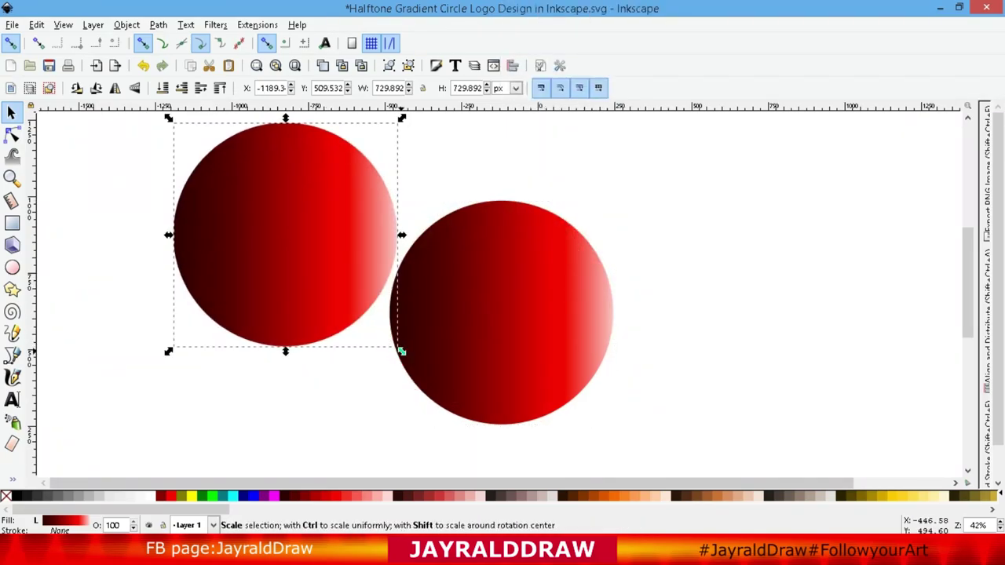
Shrink the copy small and rotate the large circle 90° so its dark end is at the bottom.
{"action": "left_click_drag", "start_coordinate": [402, 351], "coordinate": [329, 278]}
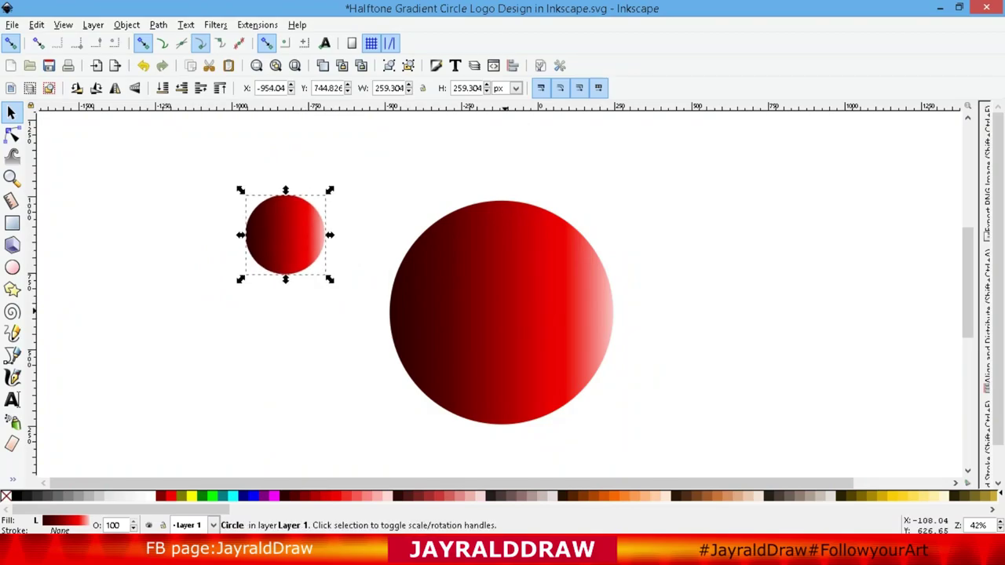
{"action": "left_click", "coordinate": [502, 310]}
{"action": "left_click", "coordinate": [115, 87]}
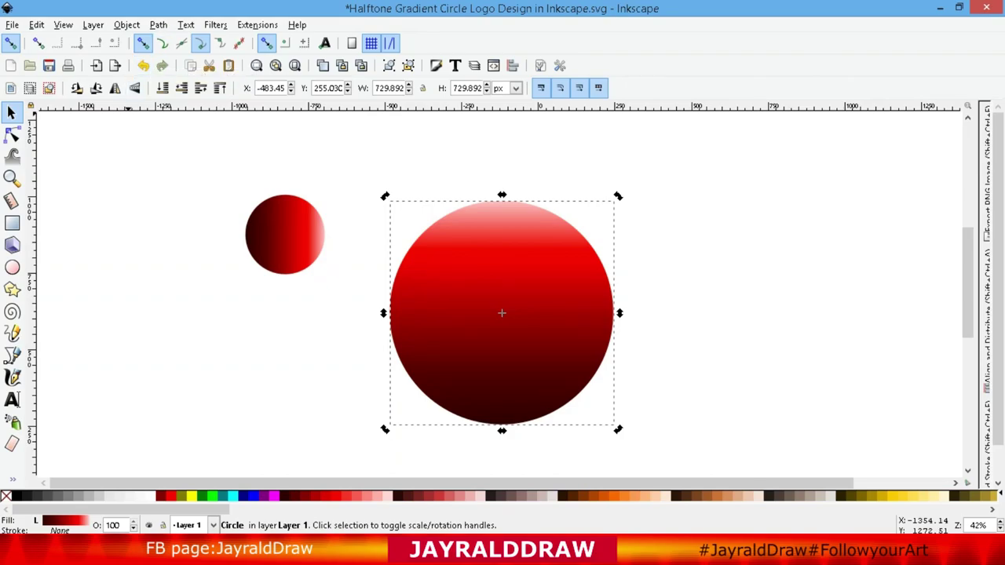
{"action": "left_click", "coordinate": [284, 234]}
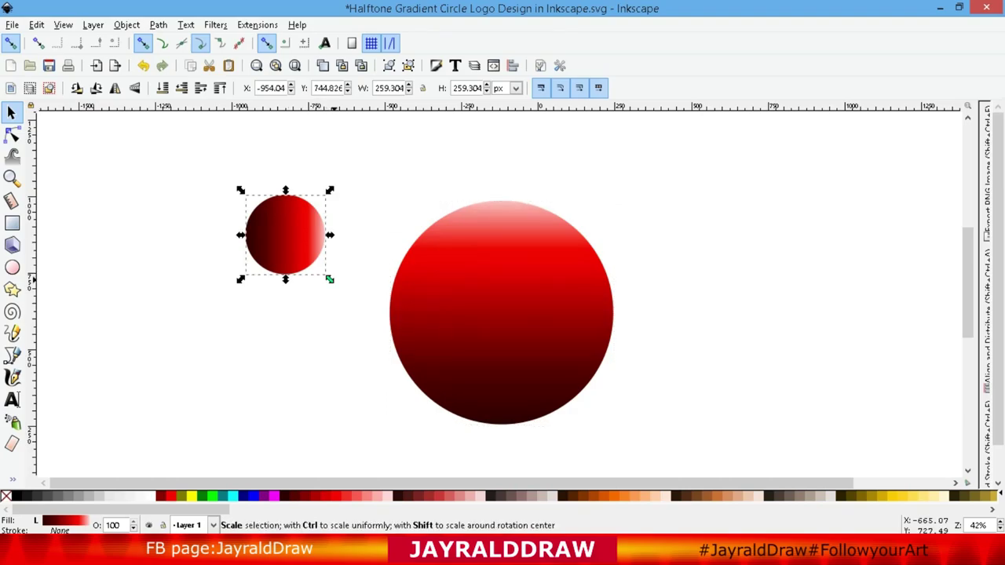
{"action": "mouse_move", "coordinate": [330, 278]}
{"action": "left_mouse_down"}
{"action": "mouse_move", "coordinate": [292, 242]}
{"action": "mouse_move", "coordinate": [325, 191]}
{"action": "mouse_move", "coordinate": [323, 165]}
{"action": "left_mouse_up"}
Resize the small circle to about 100 px and the big circle to about 913 px.
{"action": "key", "text": "minus"}
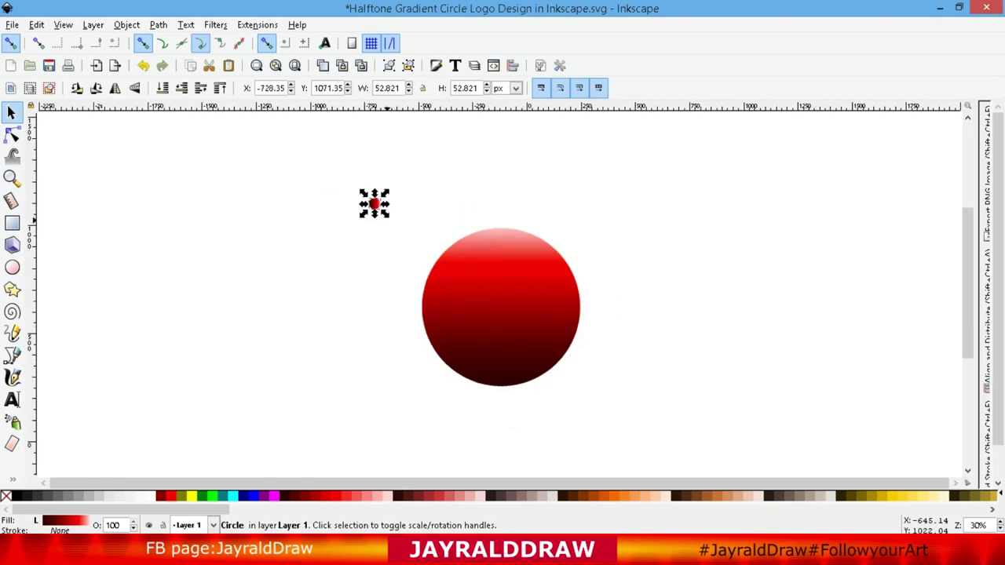
{"action": "left_click_drag", "start_coordinate": [386, 216], "coordinate": [371, 194]}
{"action": "left_click", "coordinate": [542, 357]}
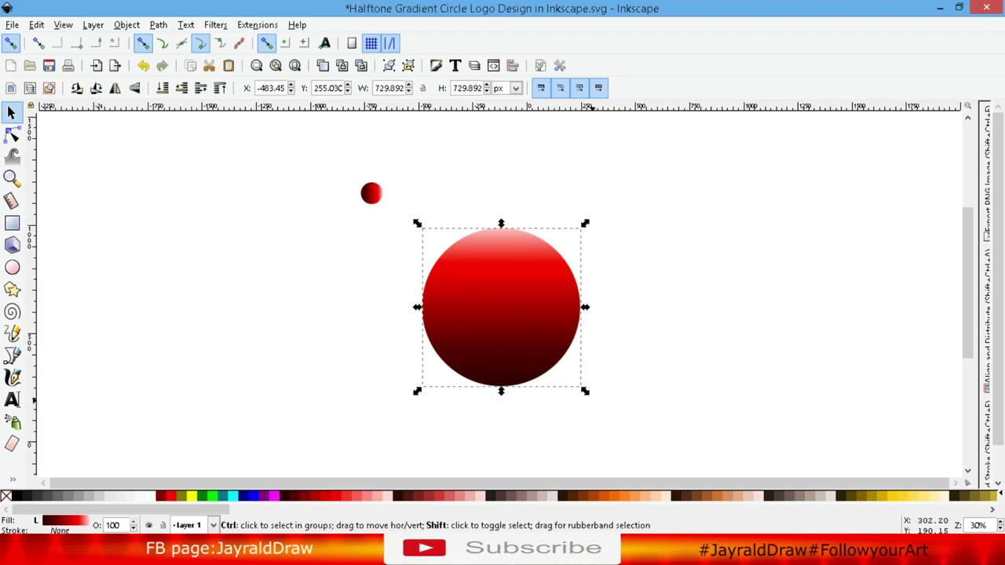
{"action": "left_click_drag", "start_coordinate": [585, 391], "coordinate": [604, 410]}
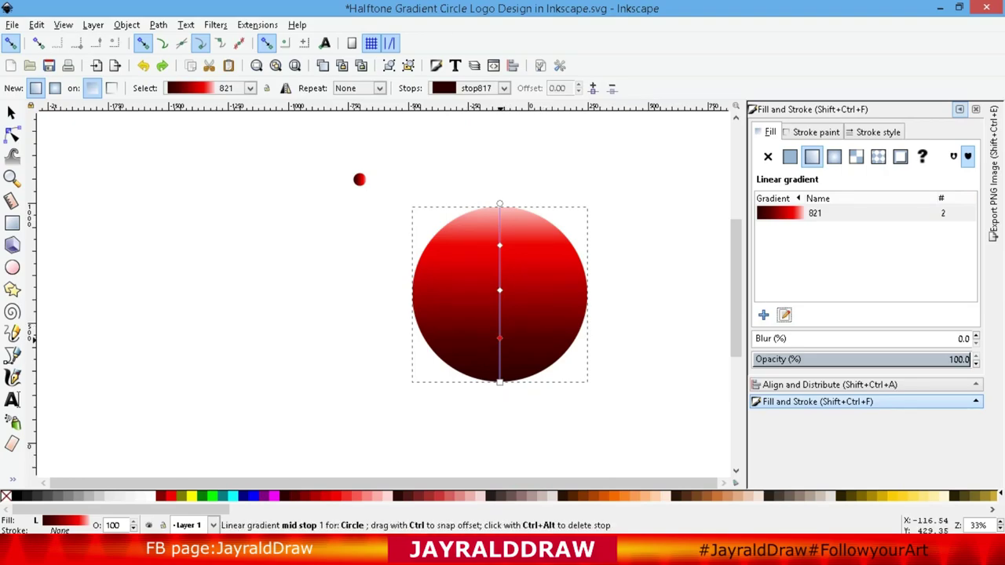
Recolour the big circle's gradient stops from black at the bottom through greys to #666666 at the top.
{"action": "left_click", "coordinate": [499, 382]}
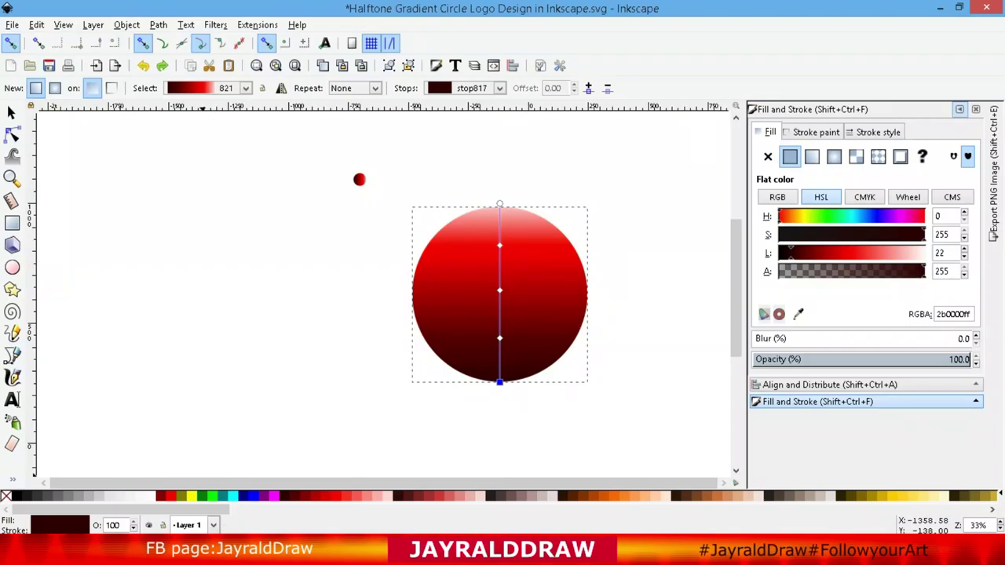
{"action": "left_click", "coordinate": [15, 496]}
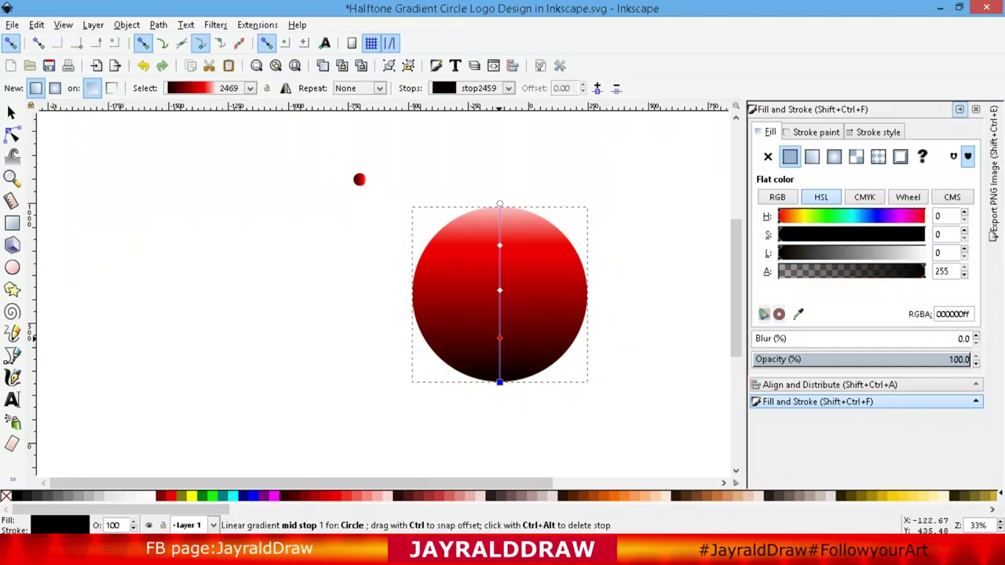
{"action": "left_click", "coordinate": [499, 338]}
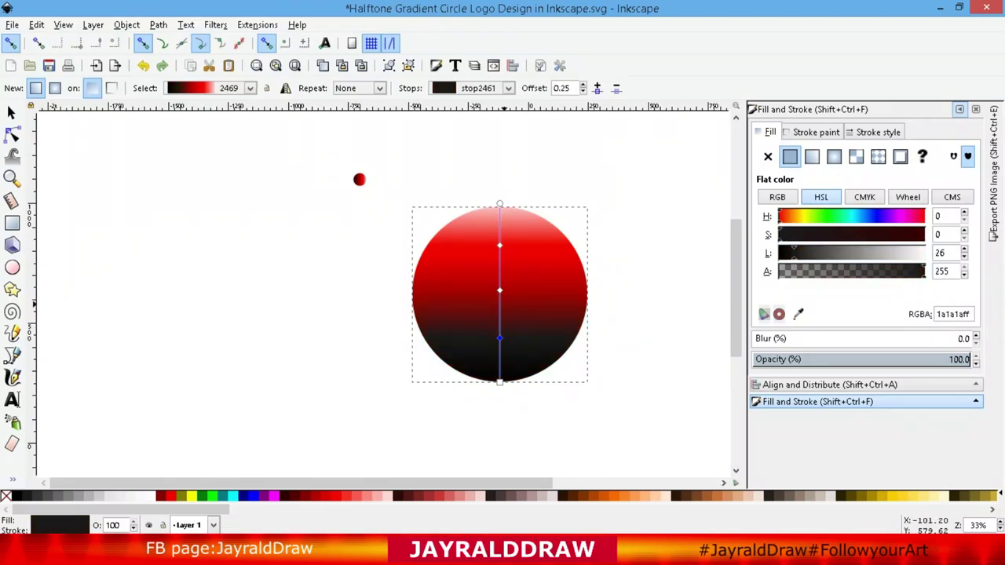
{"action": "left_click", "coordinate": [499, 291]}
{"action": "left_click", "coordinate": [37, 497]}
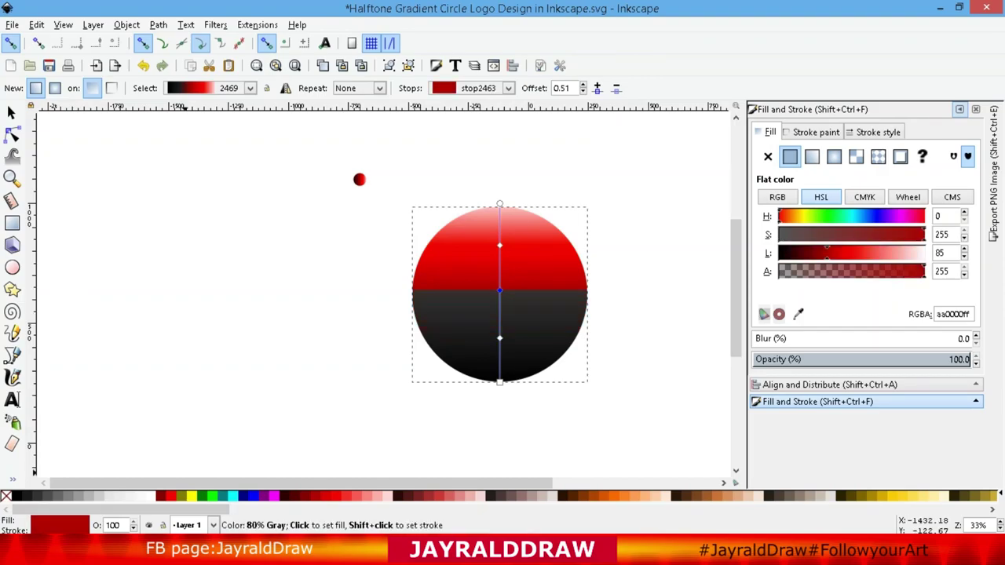
{"action": "left_click", "coordinate": [499, 245]}
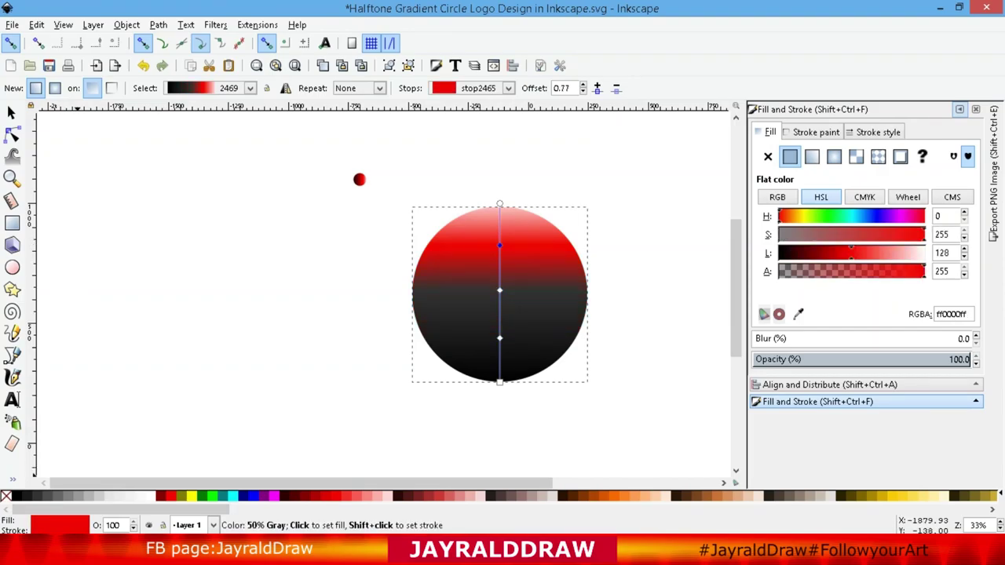
{"action": "left_click", "coordinate": [49, 496]}
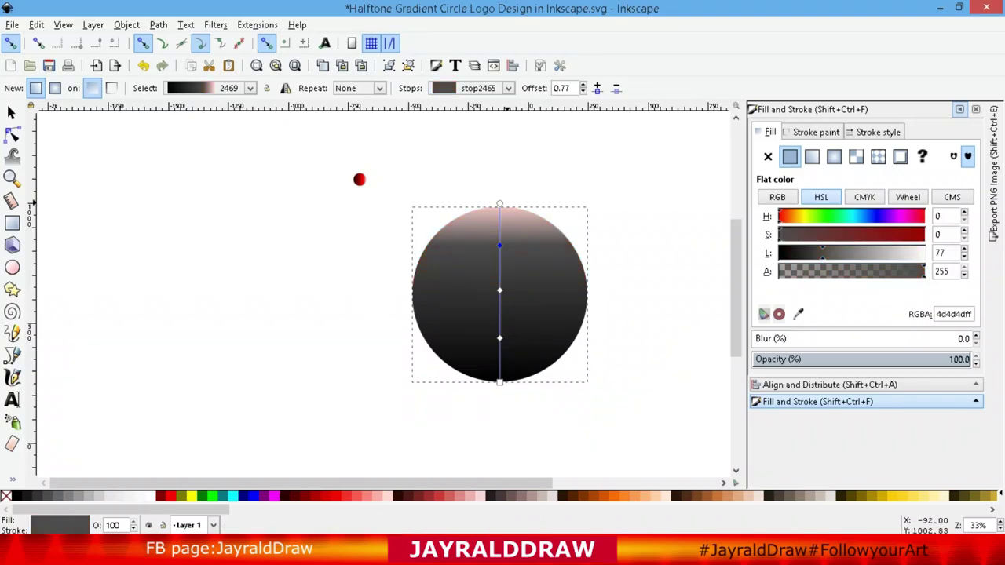
{"action": "left_click", "coordinate": [499, 203]}
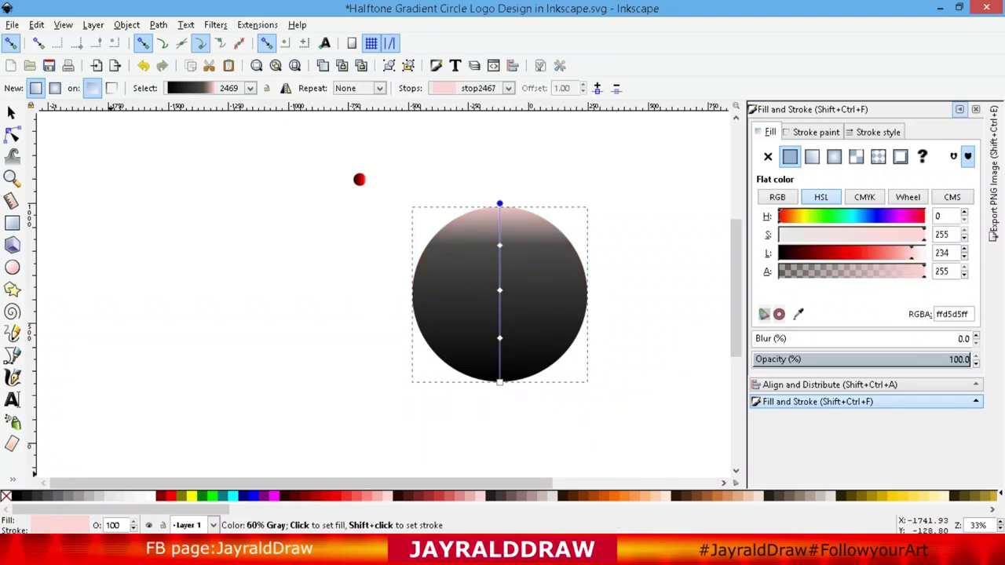
{"action": "left_click", "coordinate": [60, 496]}
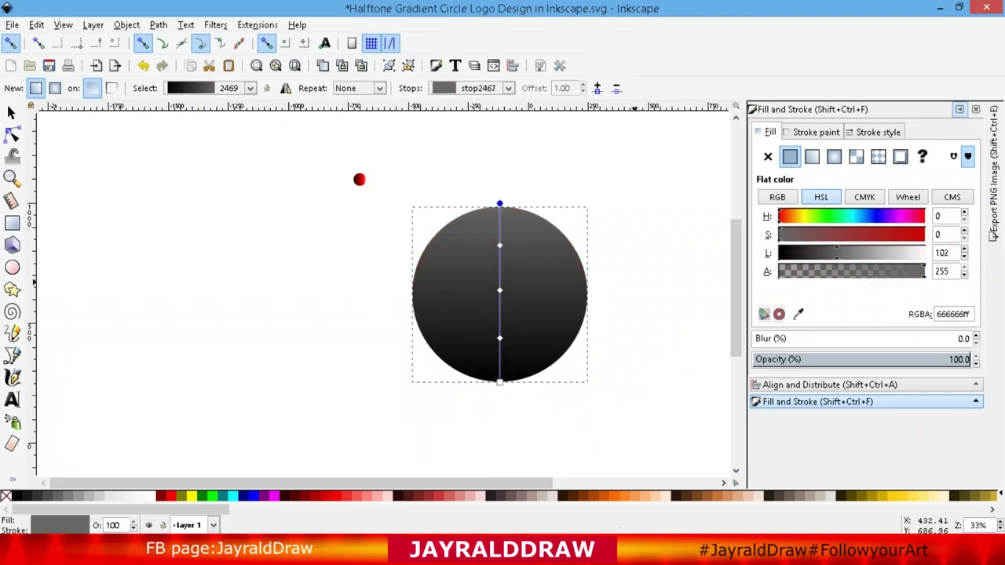
Create a traced 15 × 15 tiled-clone grid of the small red dot.
{"action": "key", "text": "s"}
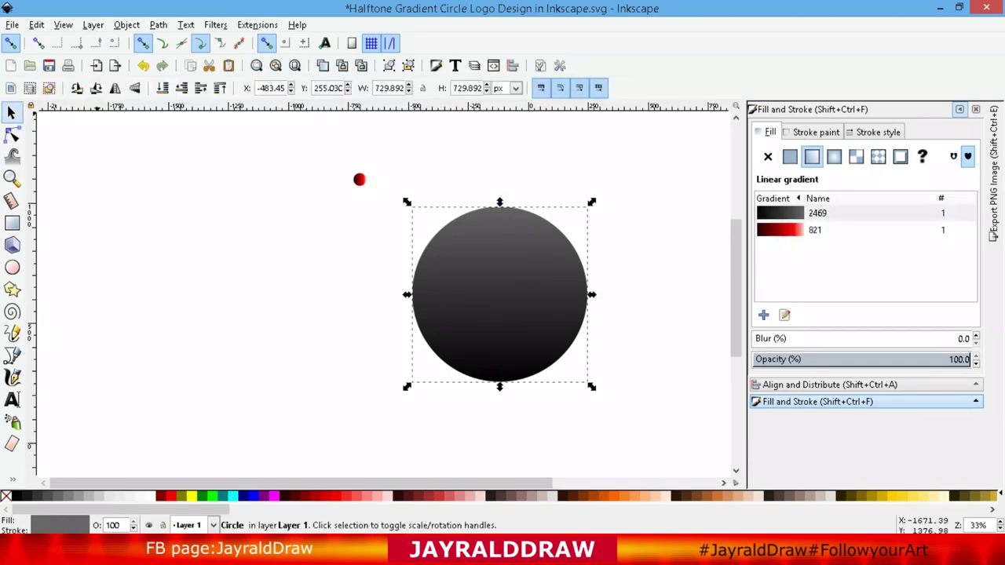
{"action": "left_click", "coordinate": [360, 180]}
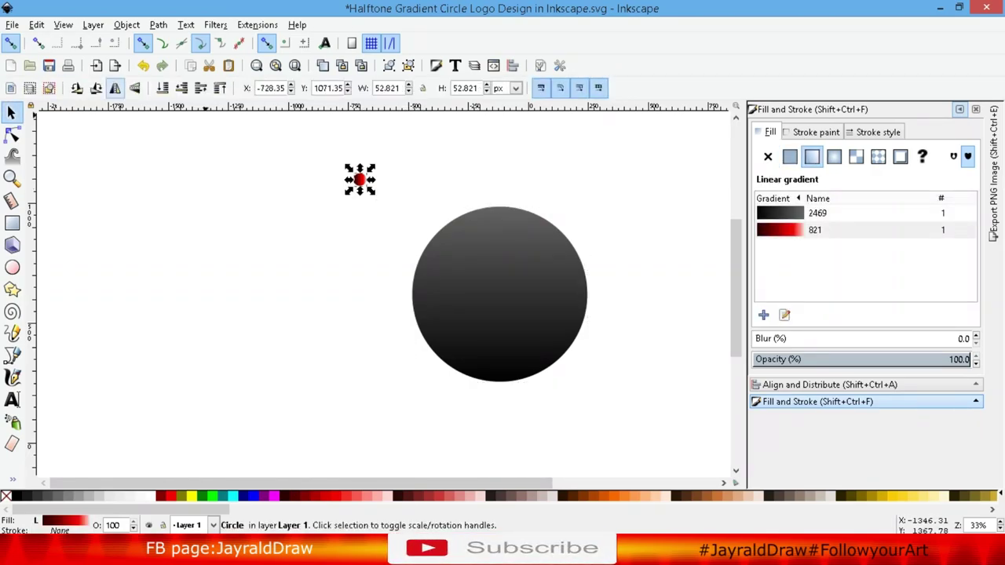
{"action": "left_click", "coordinate": [63, 24]}
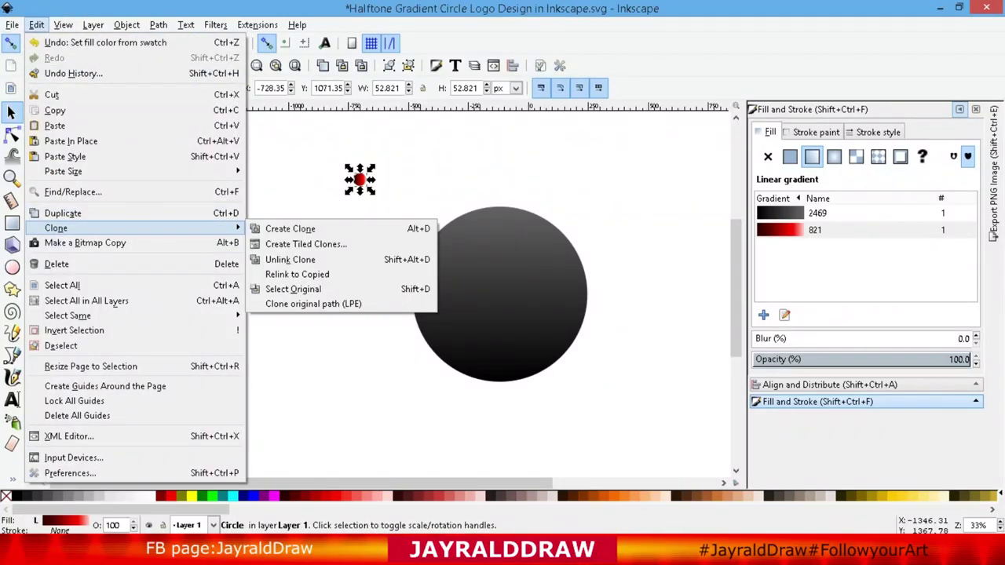
{"action": "left_click", "coordinate": [306, 244]}
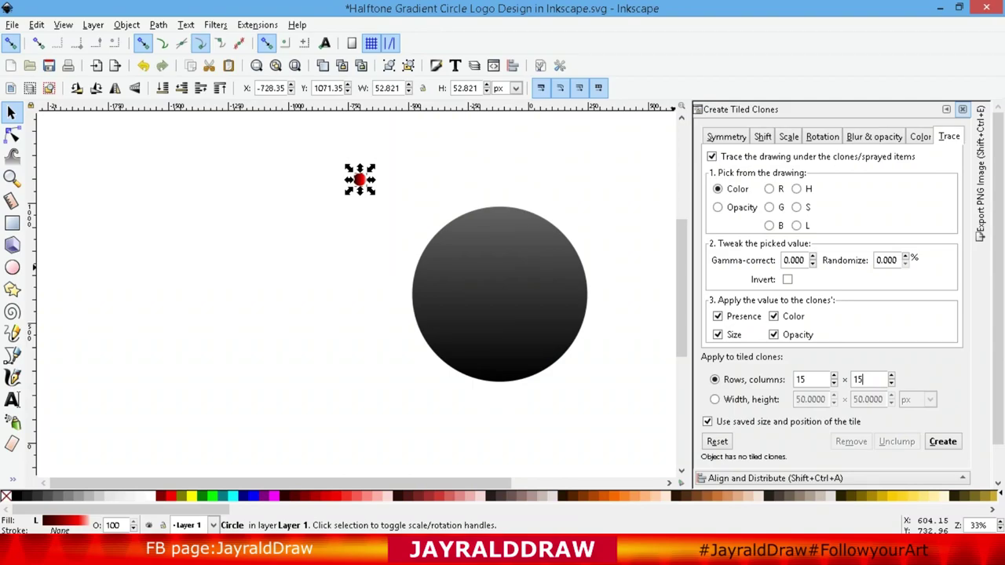
{"action": "left_click", "coordinate": [943, 441]}
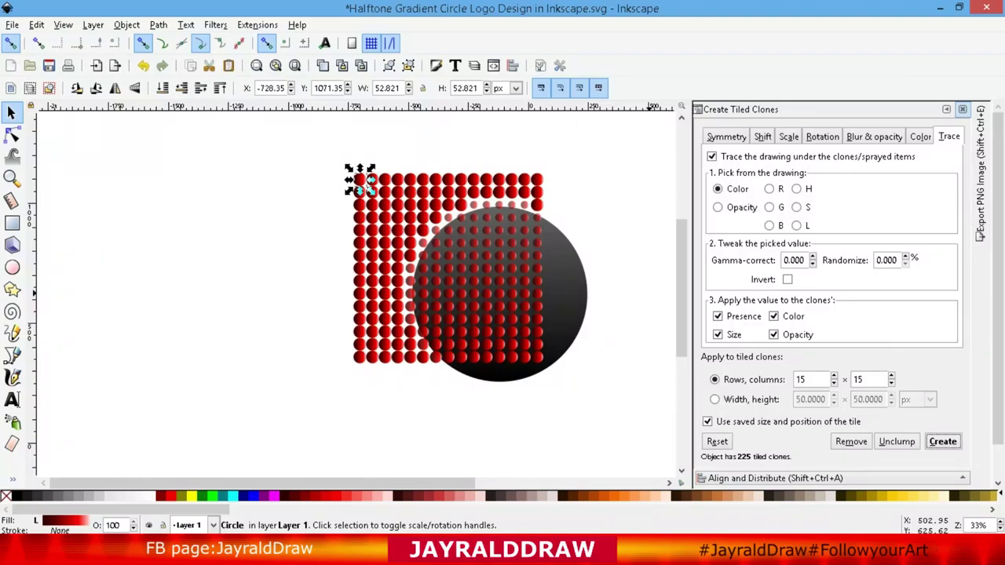
Remove the clone grid and recreate it as 20 × 20 with 400 dots.
{"action": "left_click", "coordinate": [851, 441]}
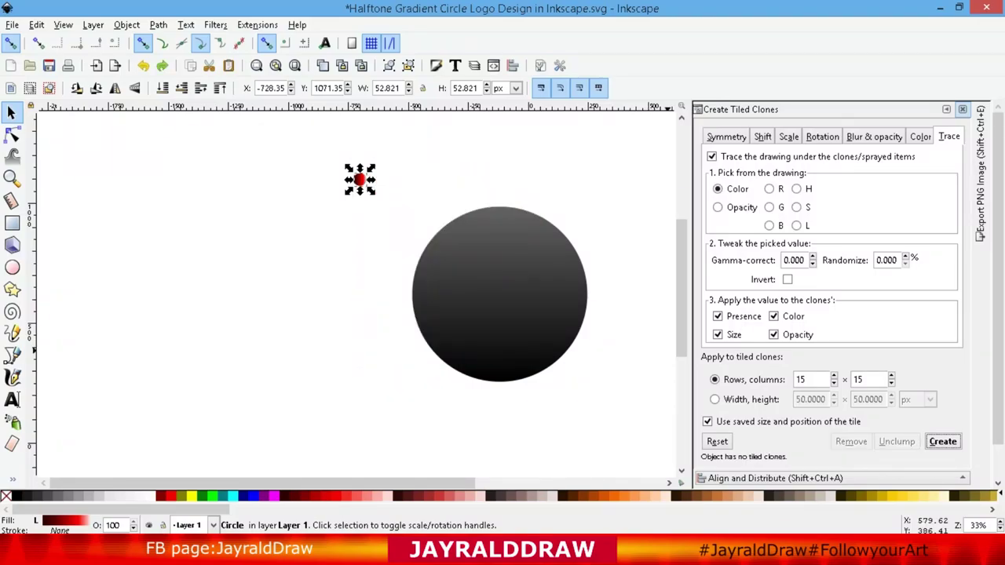
{"action": "key", "text": "Tab"}
{"action": "left_click", "coordinate": [943, 441]}
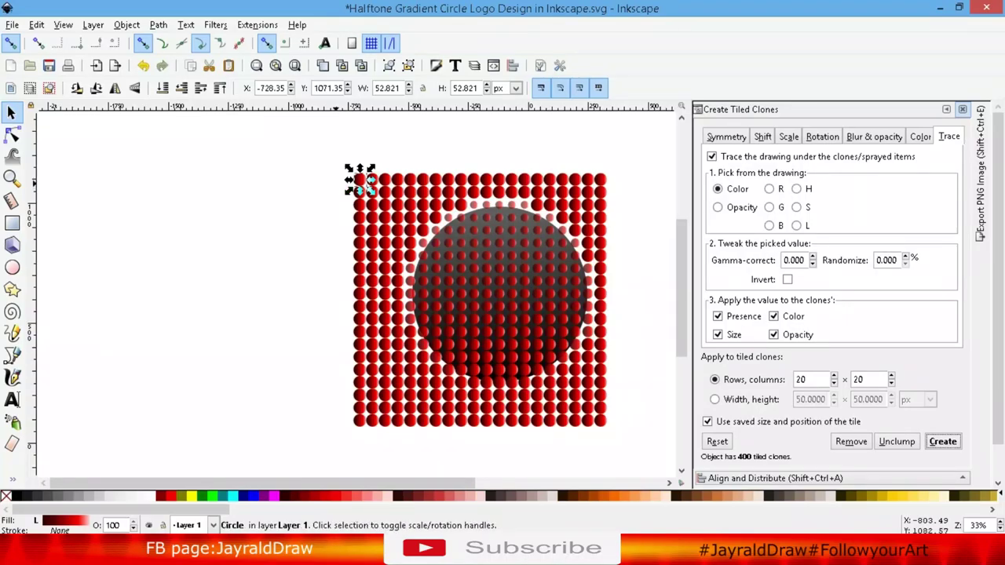
{"action": "key", "text": "Escape"}
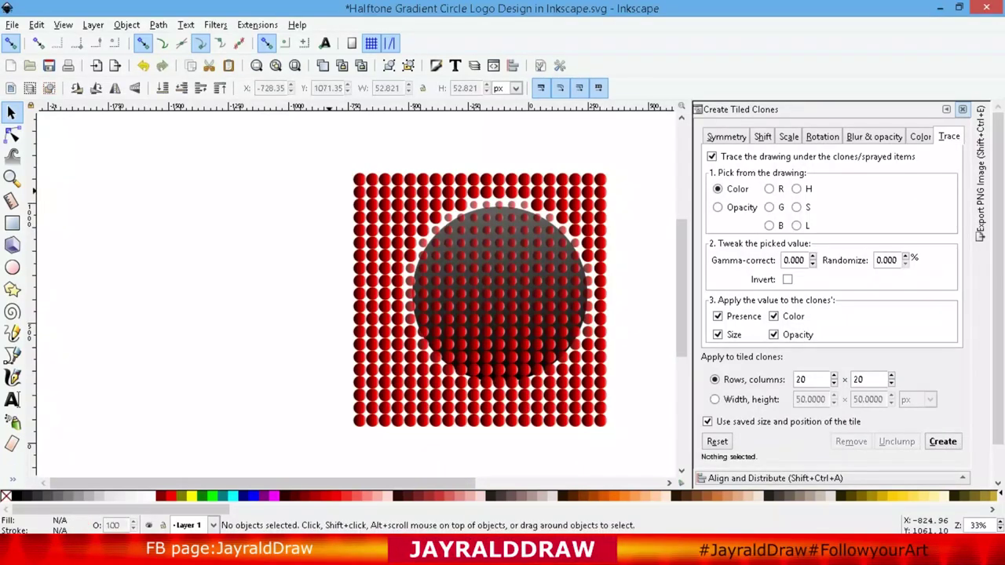
Delete the leftmost columns of dots and collapse the tiled clones panel.
{"action": "left_click_drag", "start_coordinate": [331, 148], "coordinate": [405, 431]}
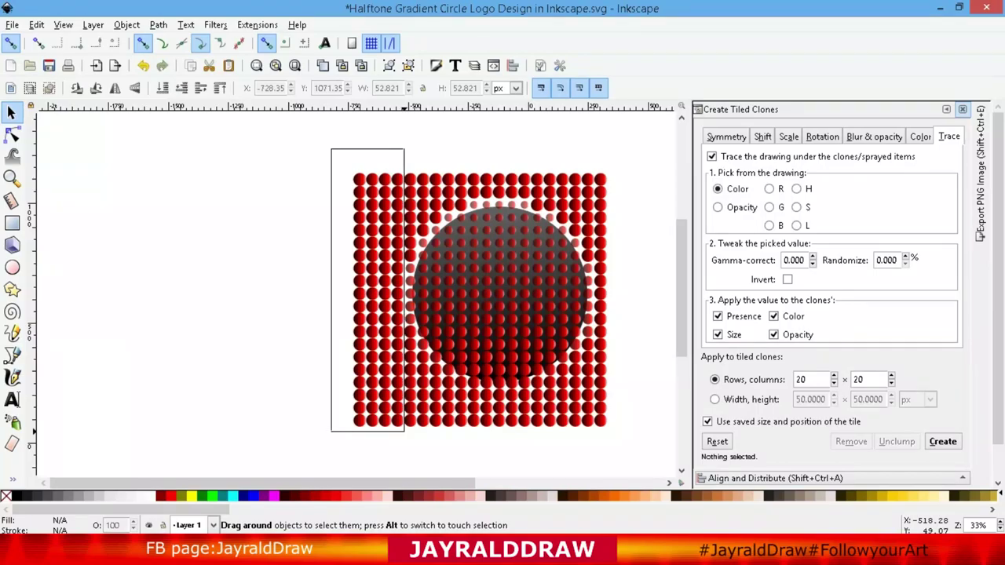
{"action": "left_click_drag", "start_coordinate": [404, 431], "coordinate": [412, 436]}
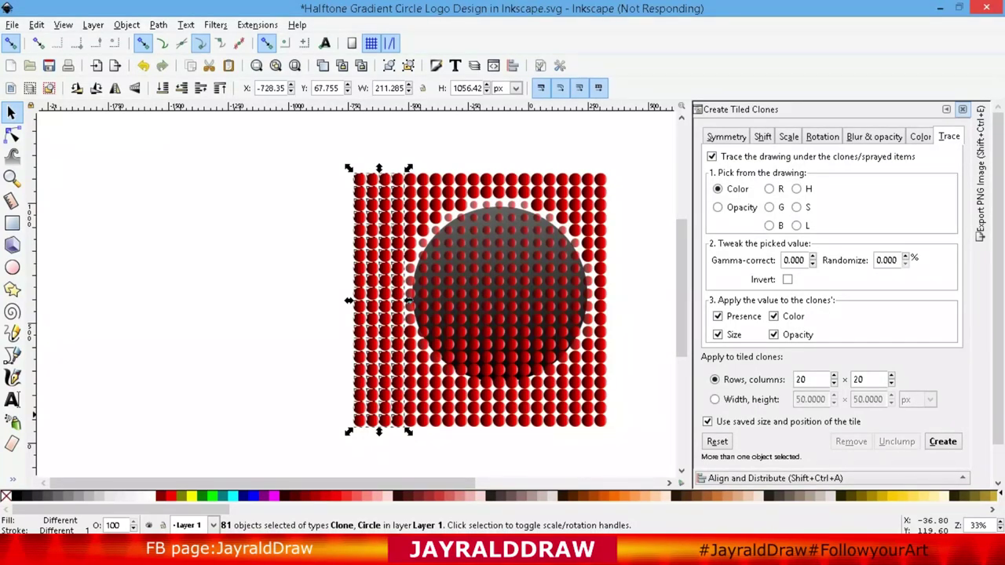
{"action": "key", "text": "Delete"}
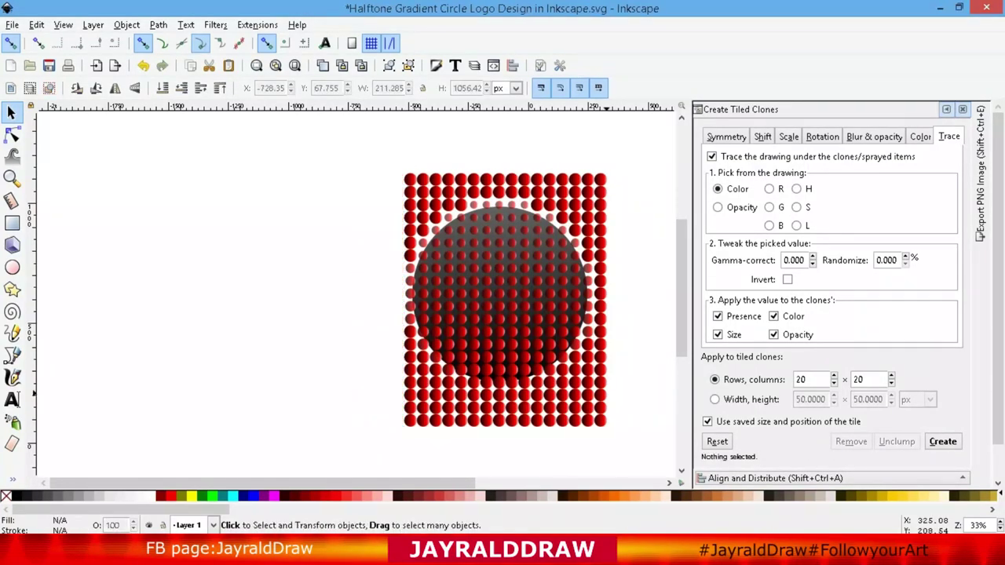
{"action": "left_click", "coordinate": [946, 109]}
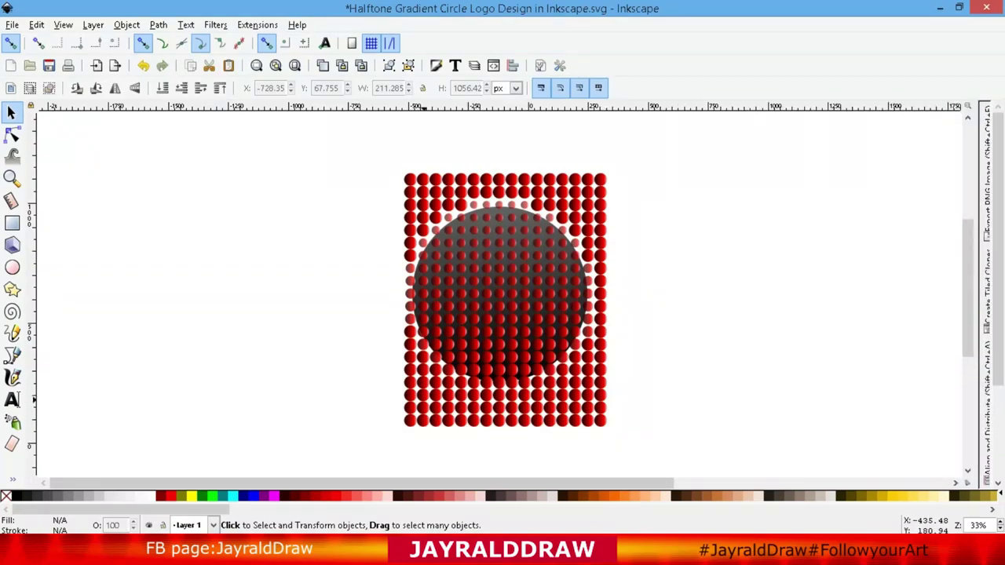
Delete the bottom two rows of dots.
{"action": "mouse_move", "coordinate": [372, 375]}
{"action": "left_mouse_down"}
{"action": "mouse_move", "coordinate": [551, 446]}
{"action": "mouse_move", "coordinate": [646, 447]}
{"action": "left_mouse_up"}
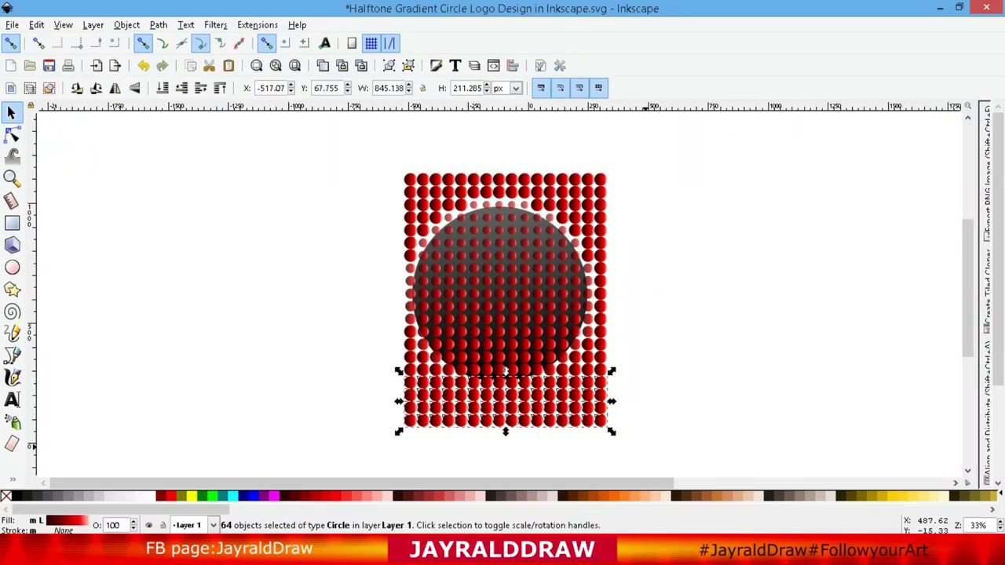
{"action": "key", "text": "Escape"}
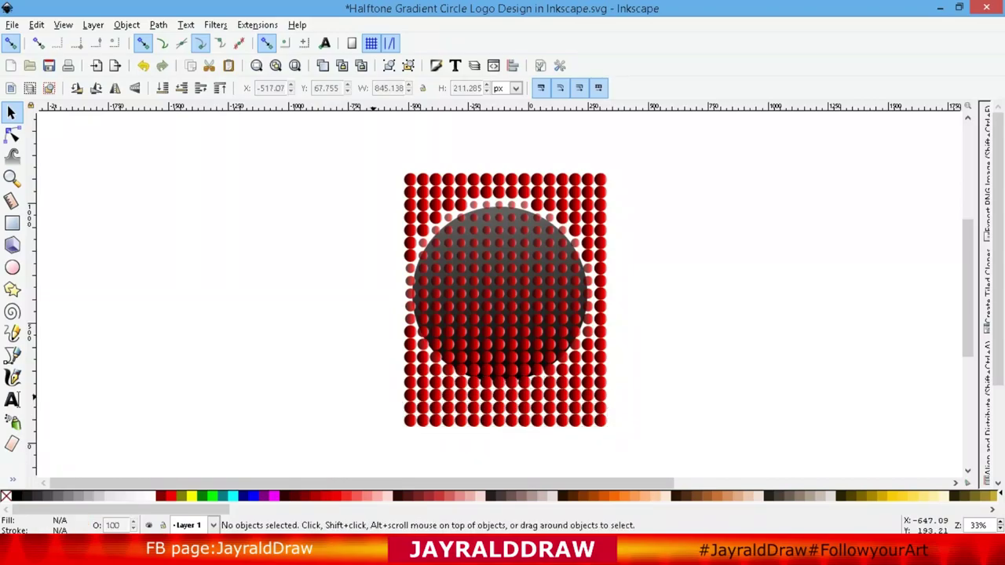
{"action": "left_click_drag", "start_coordinate": [374, 393], "coordinate": [640, 453]}
{"action": "left_click_drag", "start_coordinate": [665, 452], "coordinate": [665, 452]}
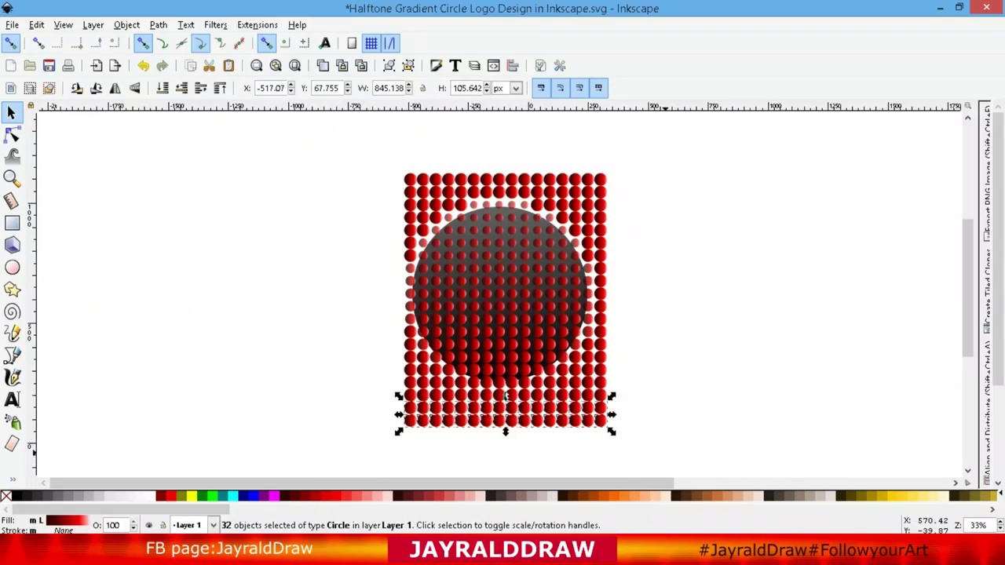
{"action": "key", "text": "Delete"}
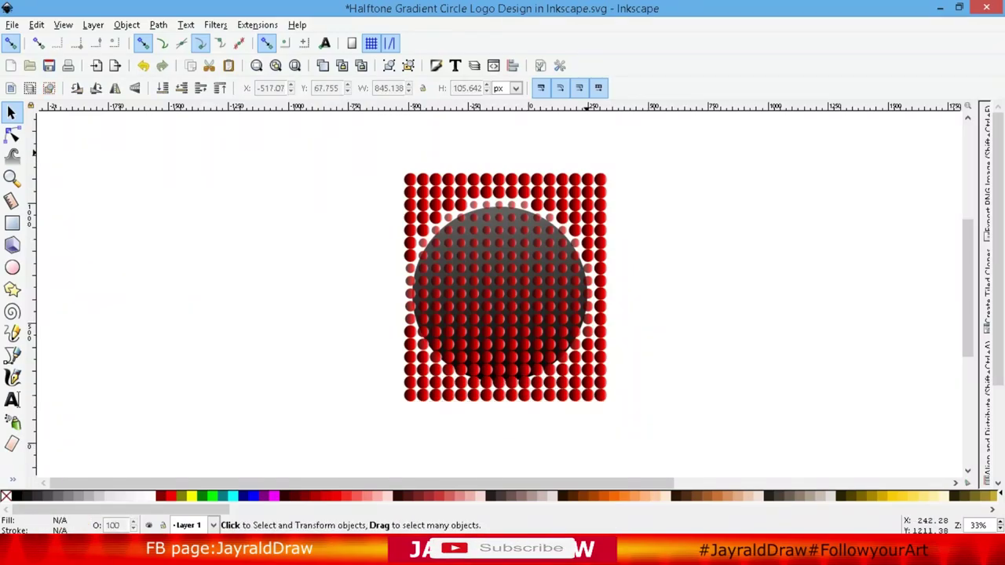
Delete the rightmost column and top two rows, then select all remaining dots.
{"action": "left_click_drag", "start_coordinate": [596, 152], "coordinate": [640, 444]}
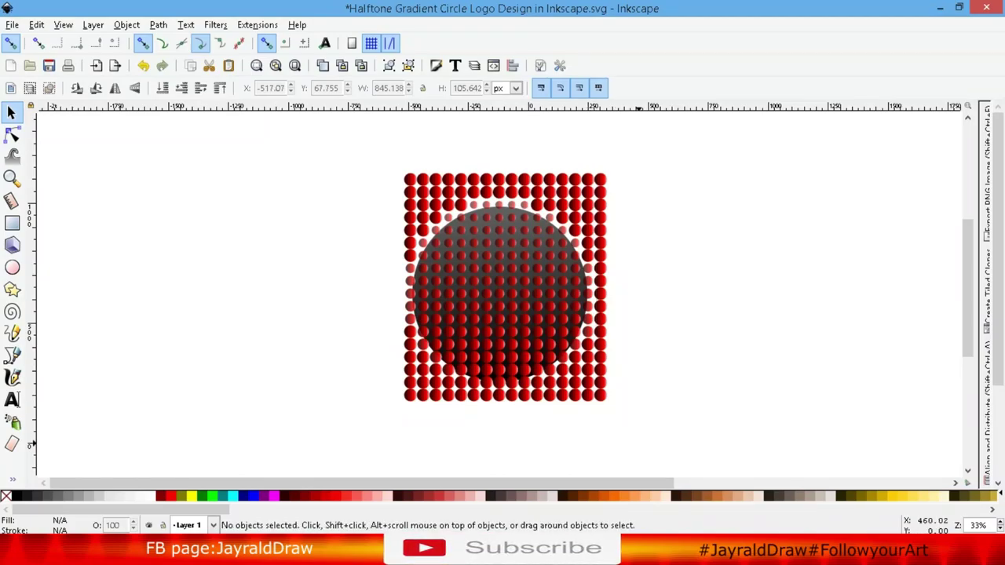
{"action": "left_click_drag", "start_coordinate": [591, 149], "coordinate": [632, 442]}
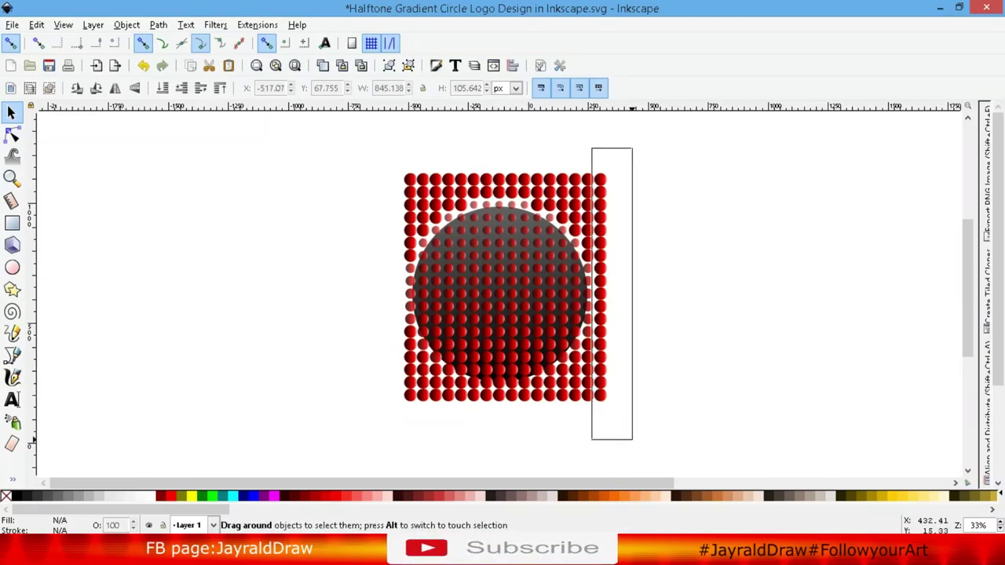
{"action": "key", "text": "Delete"}
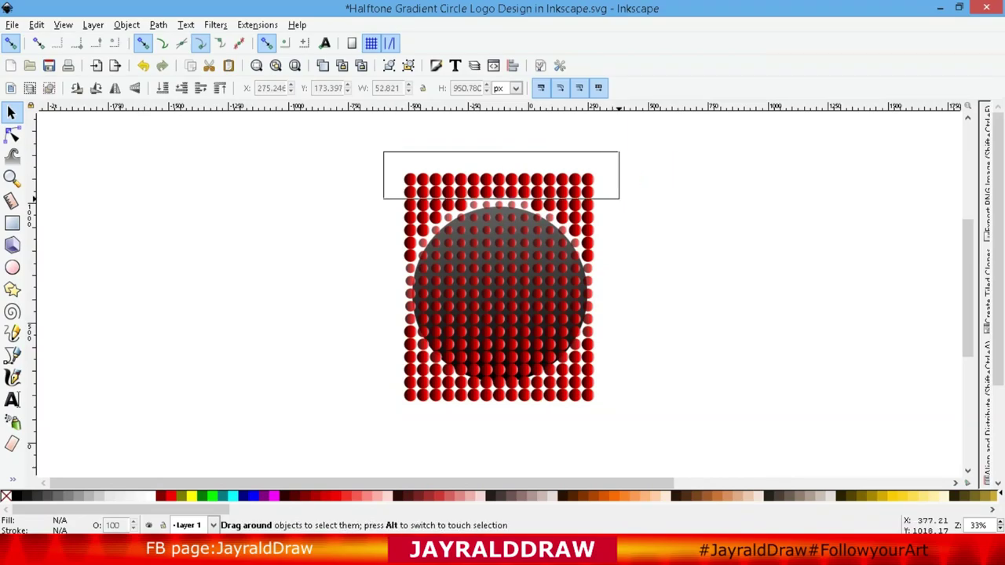
{"action": "left_click_drag", "start_coordinate": [384, 152], "coordinate": [622, 201]}
{"action": "key", "text": "Delete"}
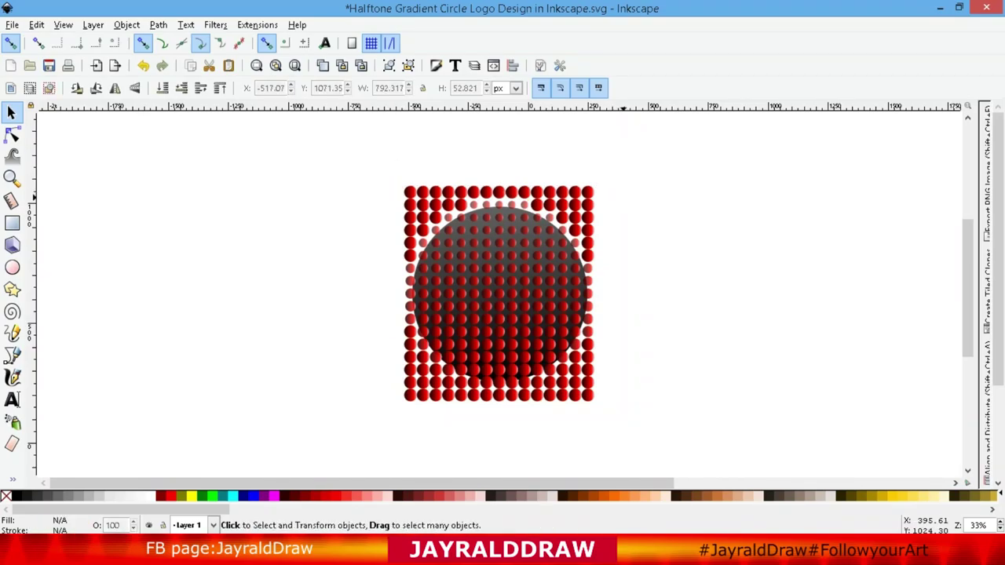
{"action": "left_click_drag", "start_coordinate": [385, 163], "coordinate": [617, 202]}
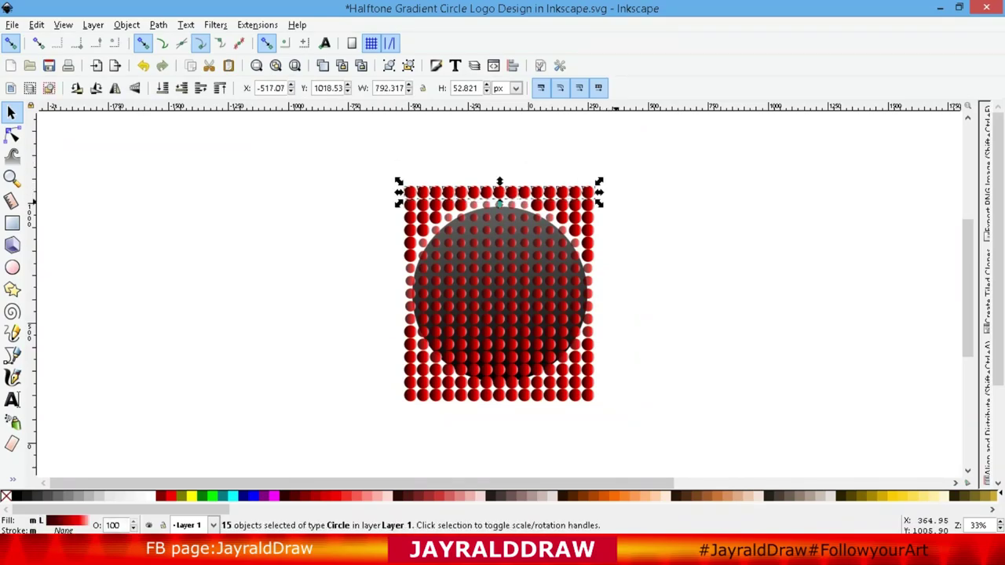
{"action": "key", "text": "Delete"}
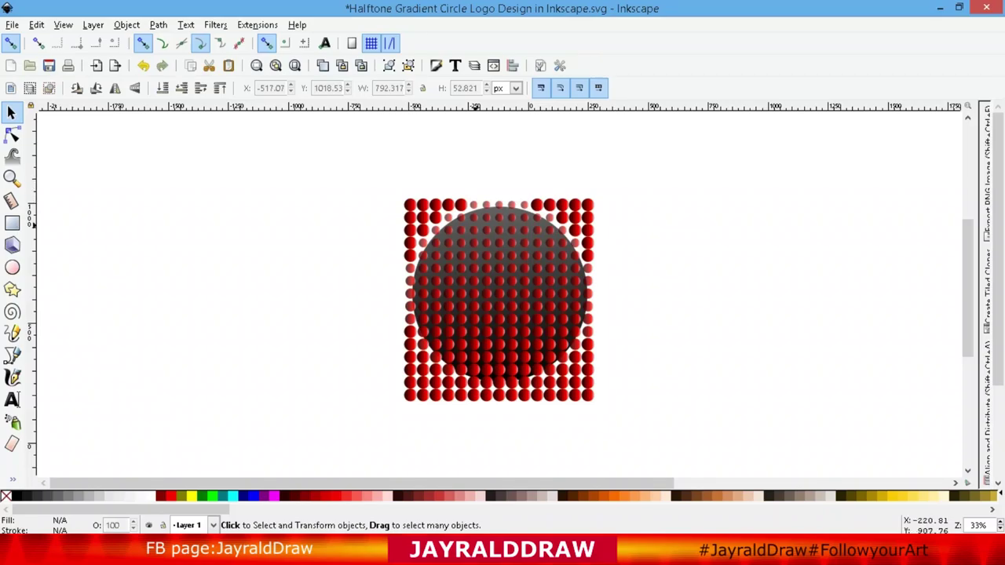
{"action": "left_click_drag", "start_coordinate": [647, 436], "coordinate": [390, 171]}
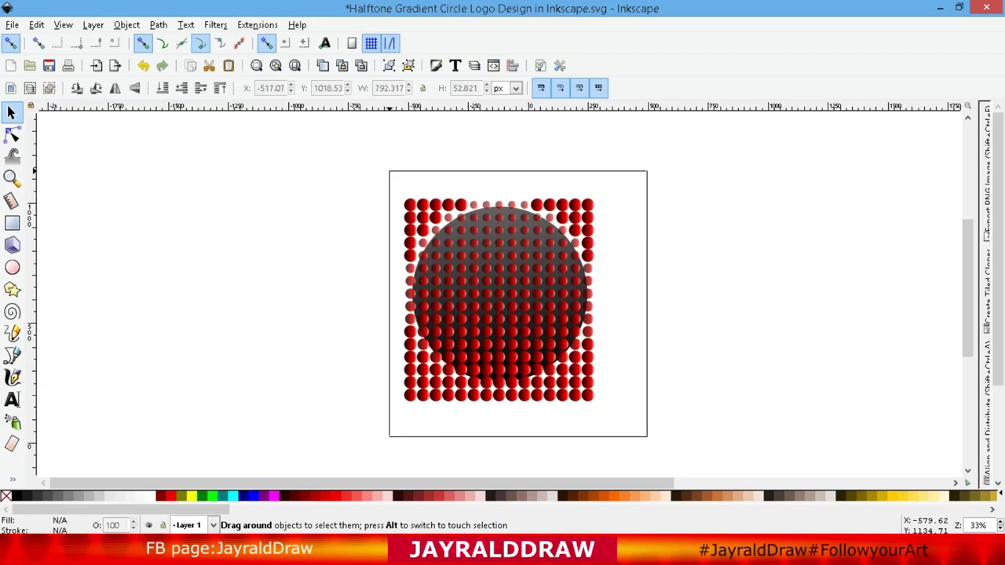
{"action": "left_click_drag", "start_coordinate": [389, 171], "coordinate": [389, 171]}
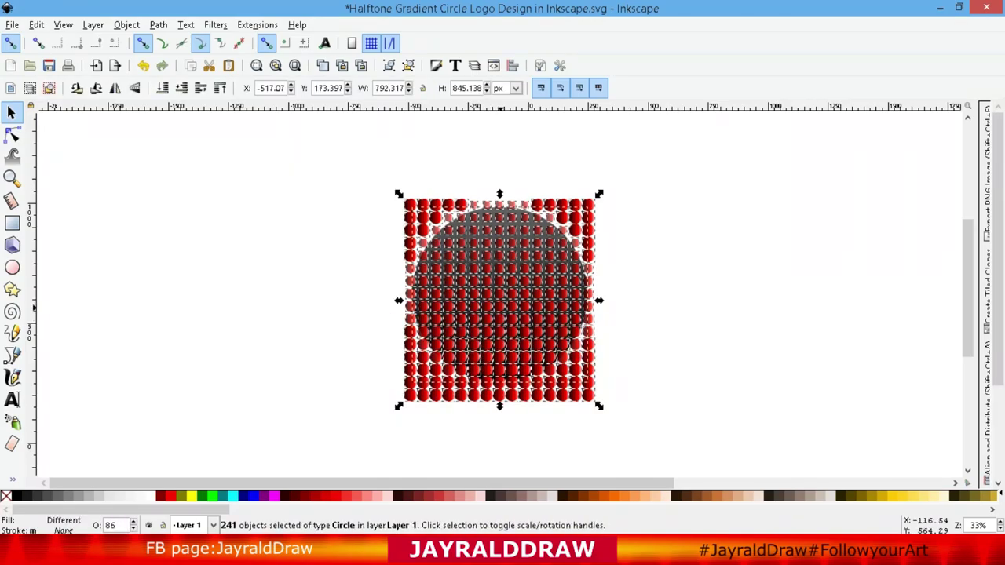
Nudge the dot grid right and drop the dark circle from the selection, leaving 240 dots.
{"action": "left_click_drag", "start_coordinate": [537, 299], "coordinate": [548, 297]}
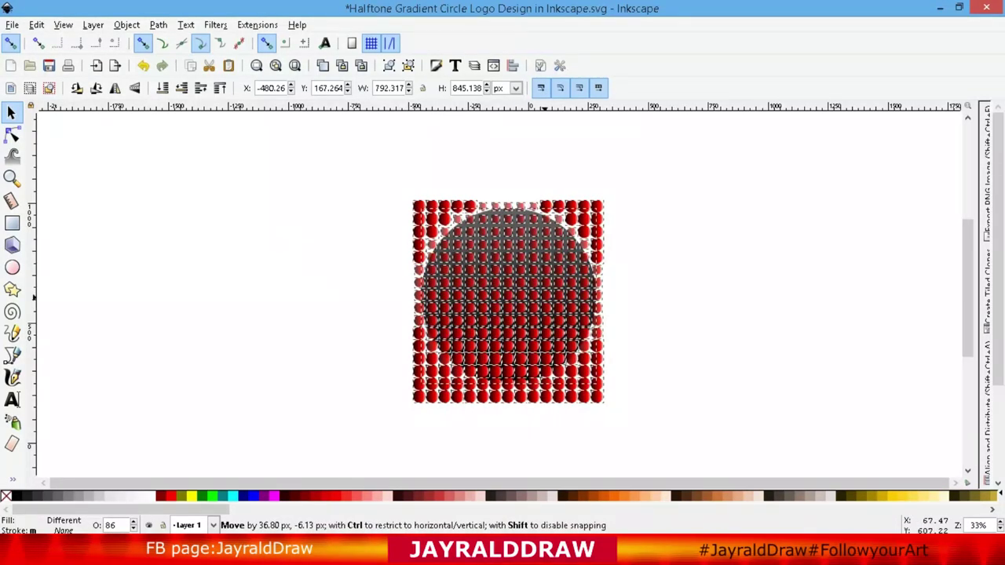
{"action": "key", "text": "plus"}
{"action": "key", "text": "plus"}
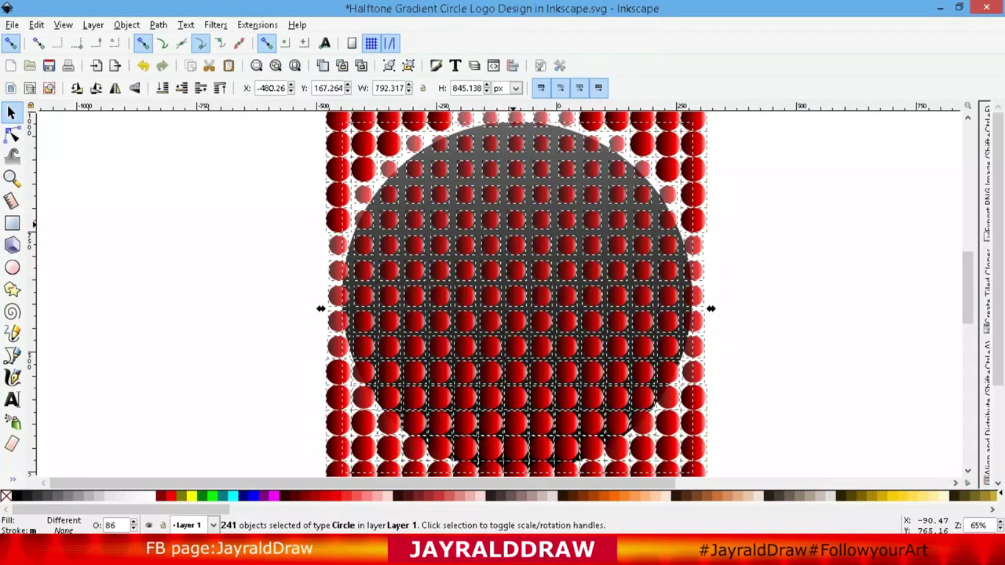
{"action": "key", "text": "shift"}
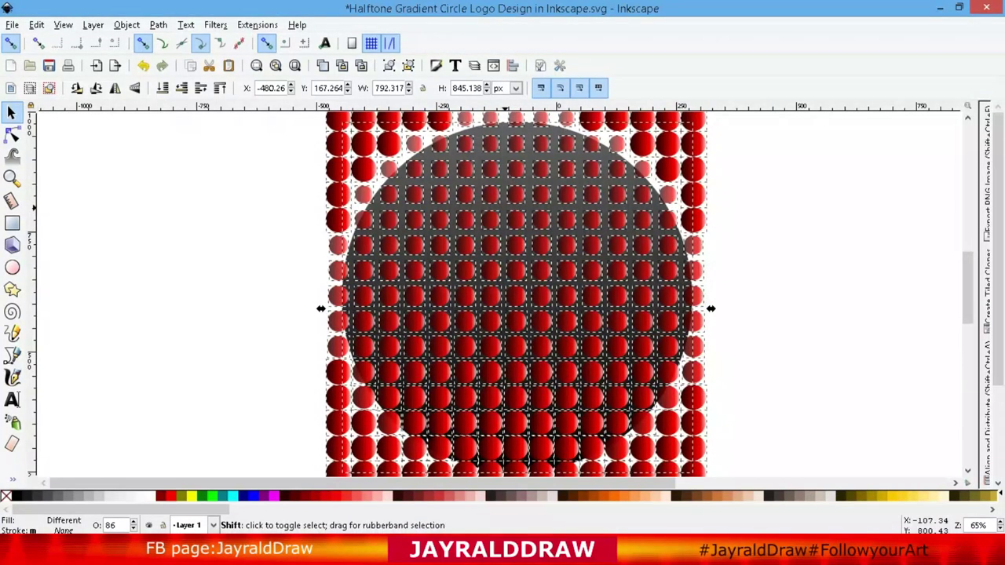
{"action": "left_click", "coordinate": [503, 219], "text": "shift"}
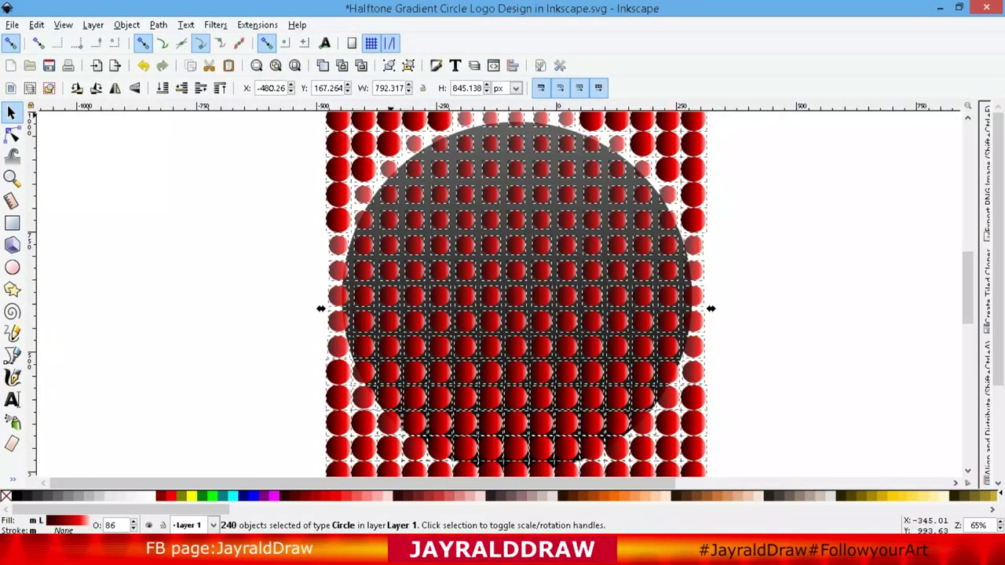
{"action": "left_click", "coordinate": [12, 24]}
{"action": "key", "text": "Escape"}
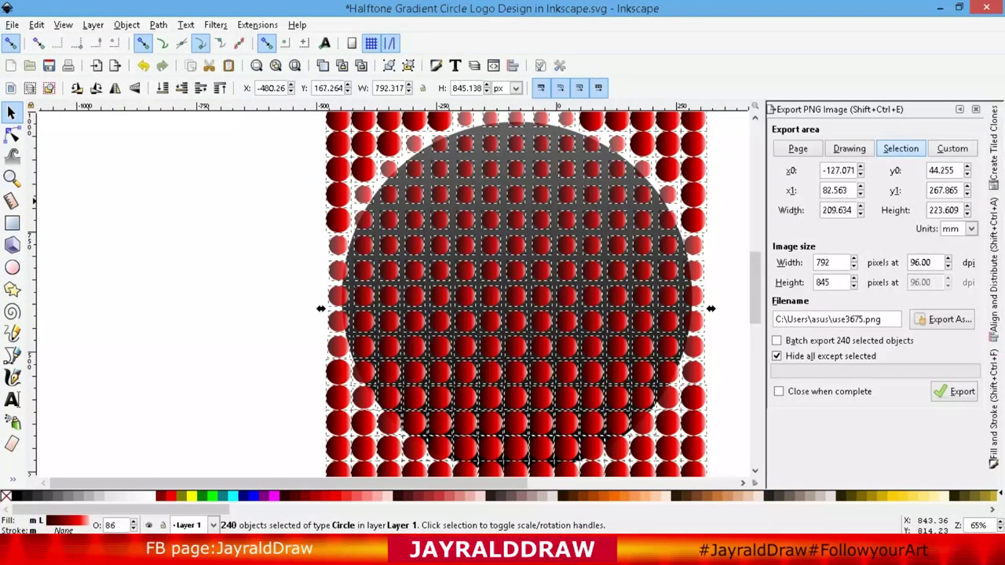
Export the selected dots at 792 × 845 as halftone2.png in Pictures and close the export panel.
{"action": "left_click", "coordinate": [942, 319]}
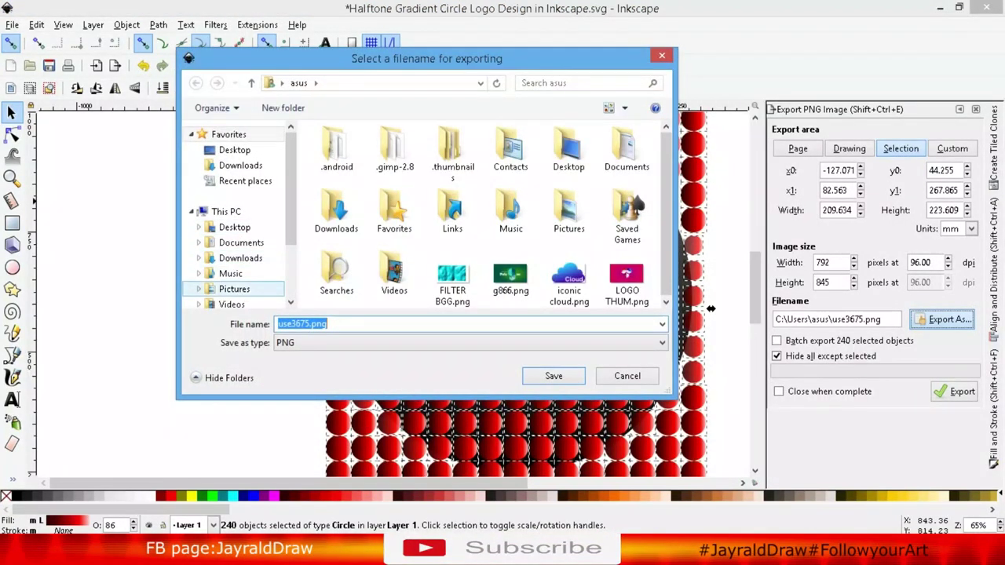
{"action": "left_click", "coordinate": [234, 289]}
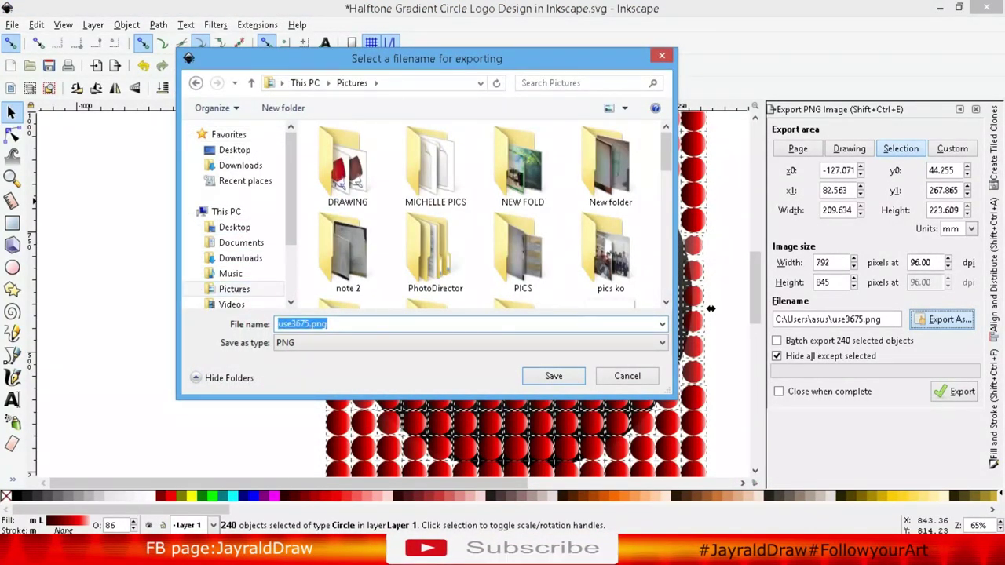
{"action": "type", "text": "halfton"}
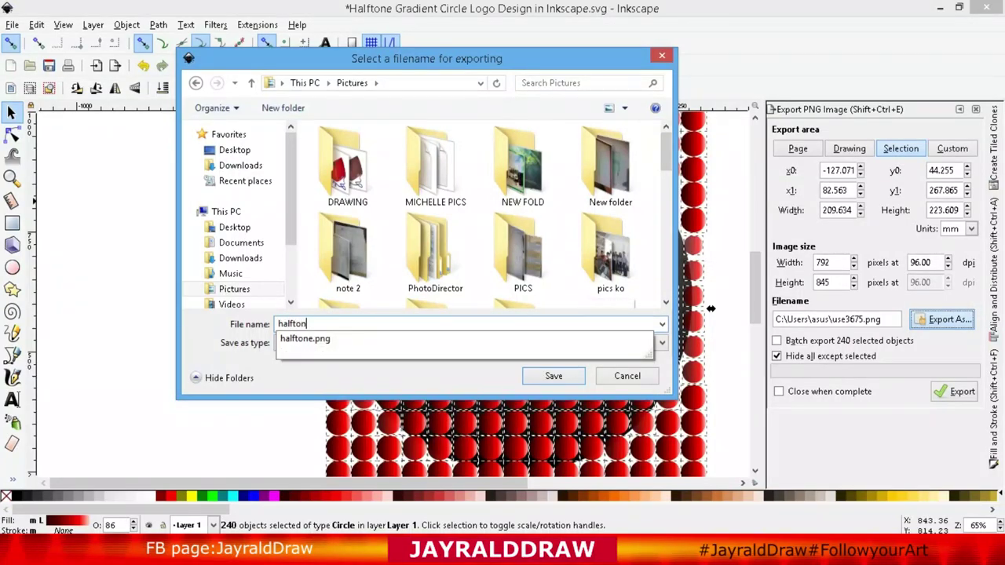
{"action": "type", "text": "e"}
{"action": "key", "text": "Return"}
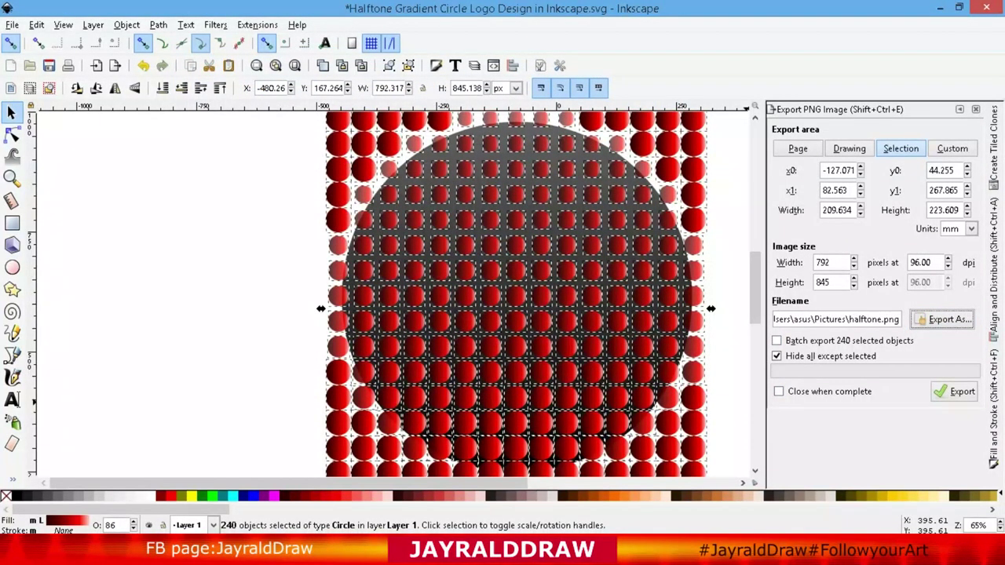
{"action": "key", "text": "Return"}
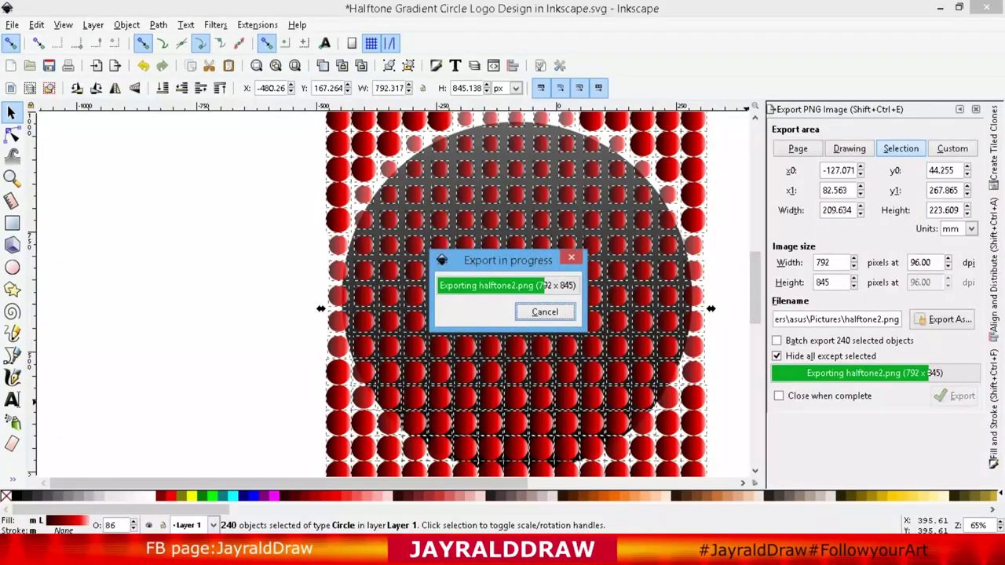
{"action": "key", "text": "shift+ctrl+e"}
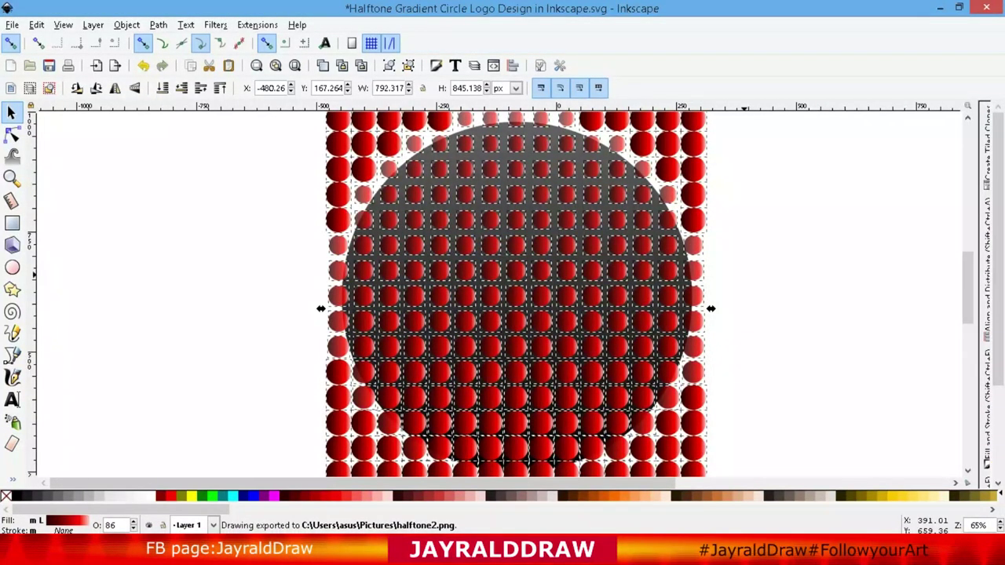
{"action": "key", "text": "minus"}
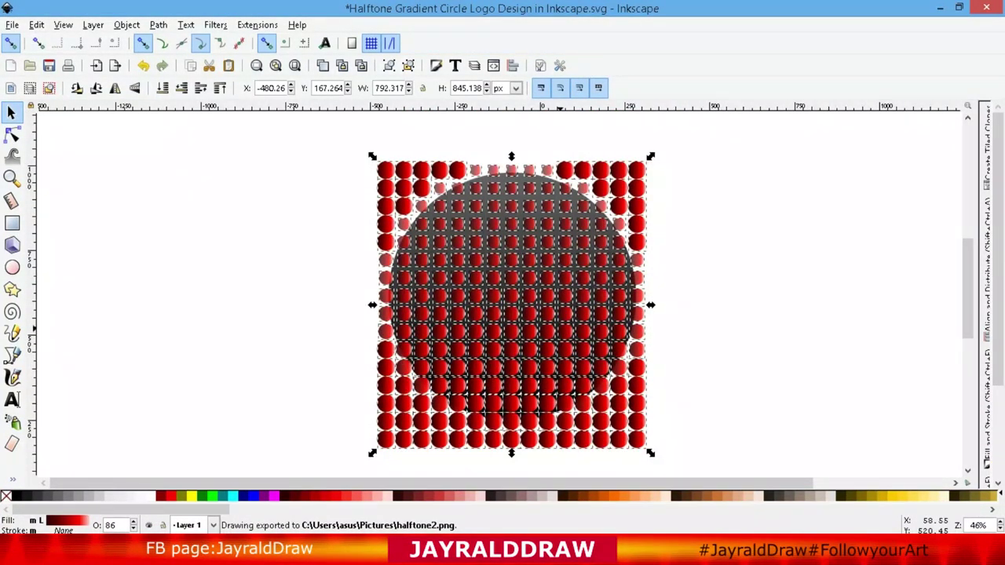
Move the dot grid to the left of the grey circle.
{"action": "key", "text": "minus"}
{"action": "left_click_drag", "start_coordinate": [518, 222], "coordinate": [233, 217]}
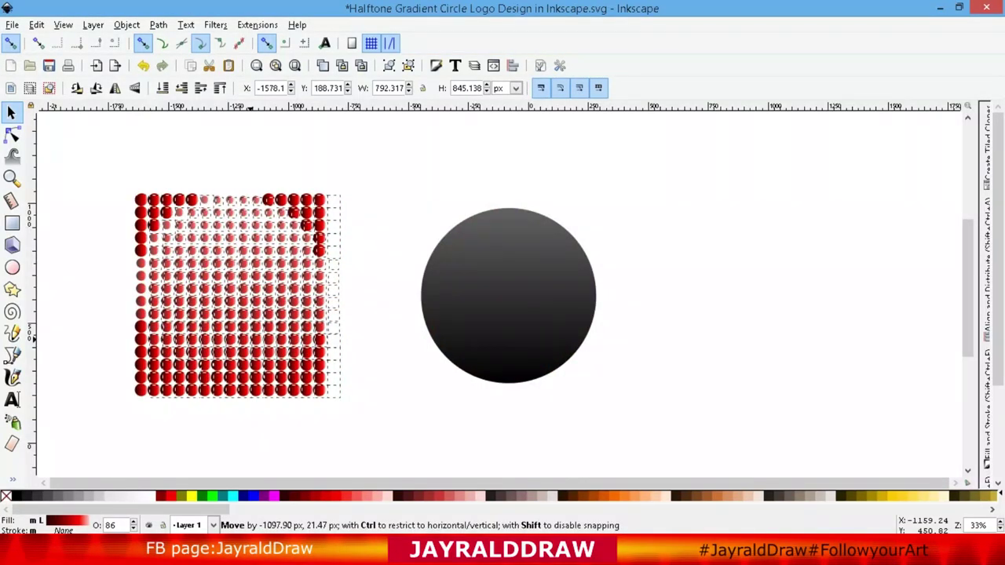
{"action": "left_click_drag", "start_coordinate": [233, 217], "coordinate": [228, 219]}
Import halftone2.png from the Pictures folder.
{"action": "left_click", "coordinate": [11, 24]}
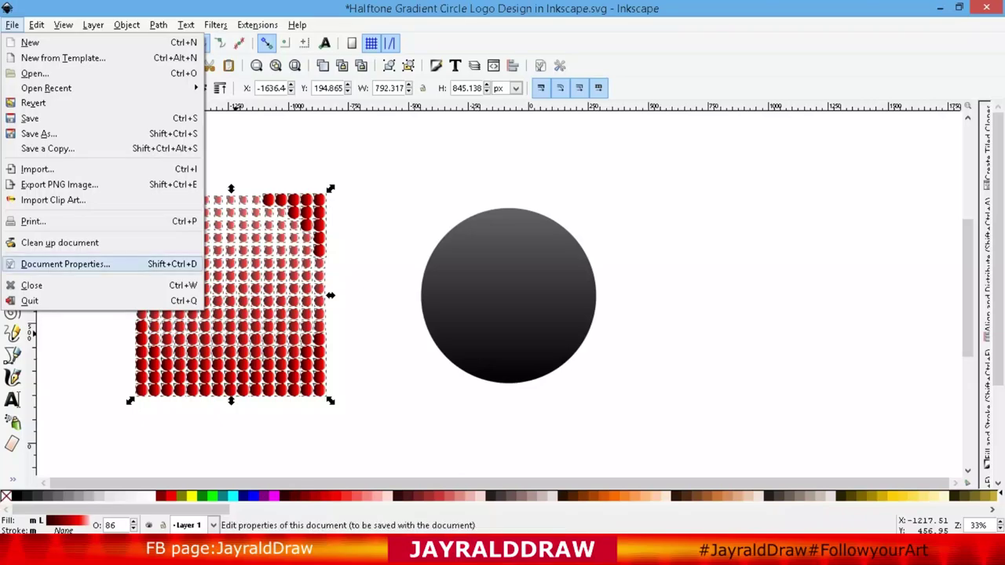
{"action": "left_click", "coordinate": [31, 168]}
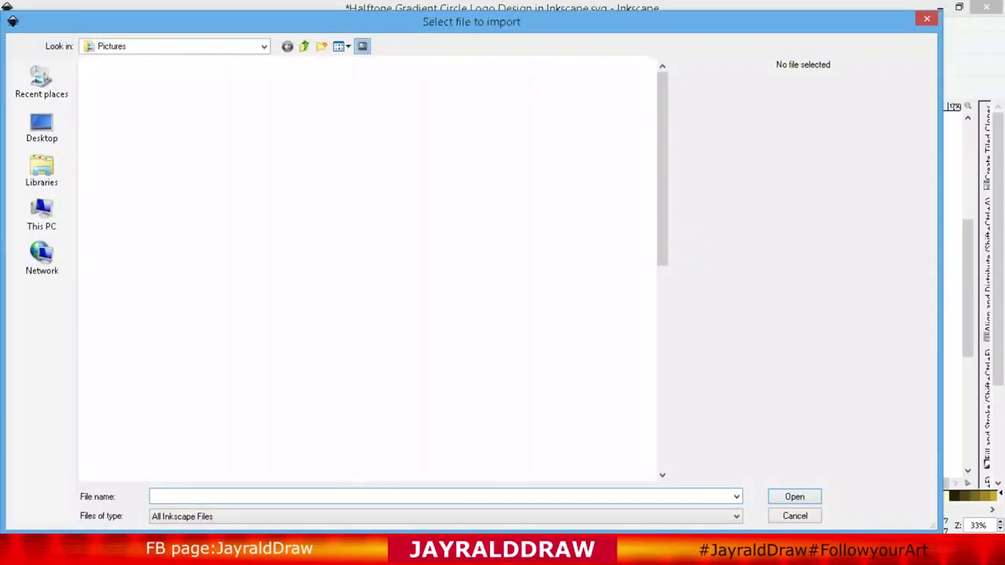
{"action": "type", "text": "hal"}
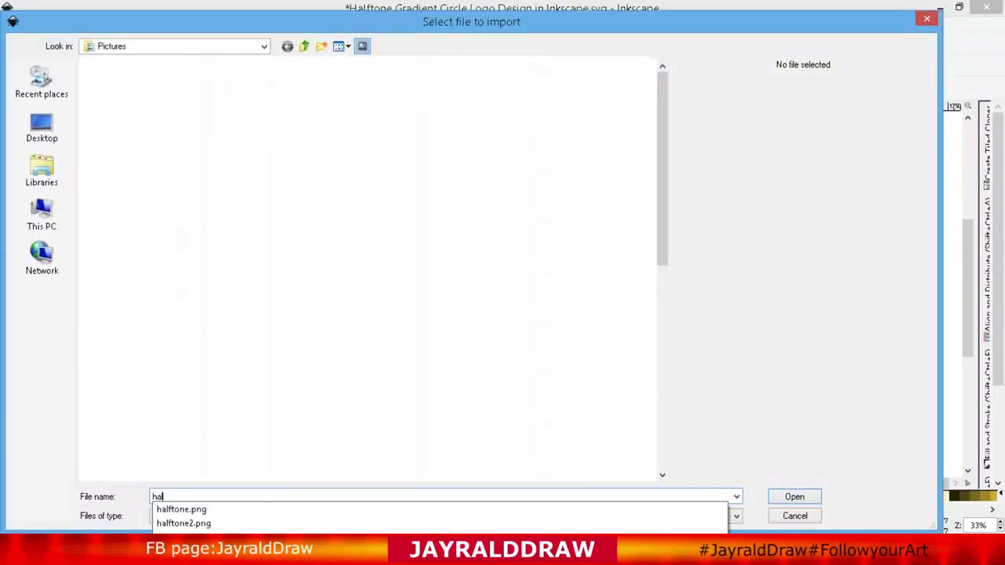
{"action": "left_click", "coordinate": [183, 523]}
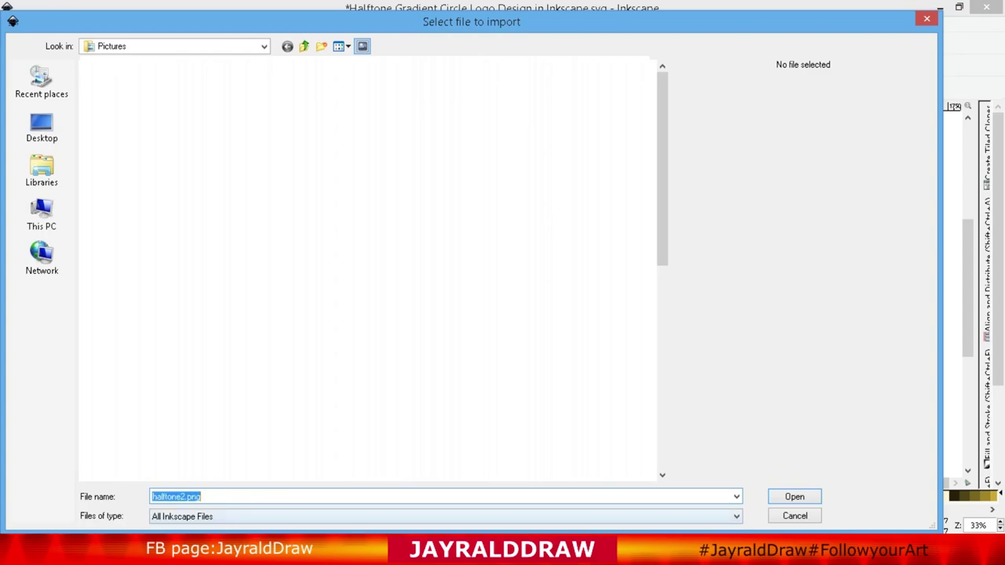
{"action": "key", "text": "Return"}
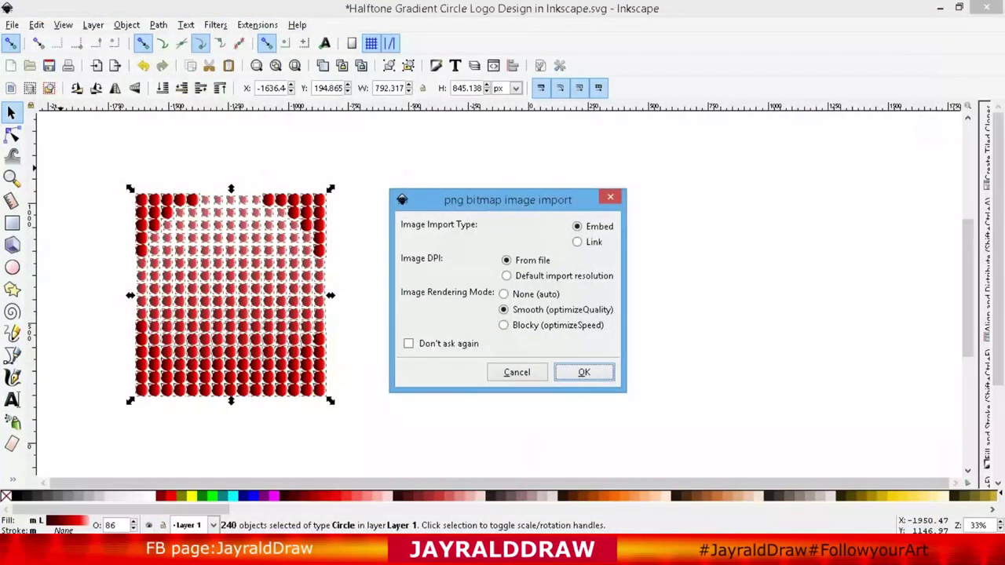
Embed the imported dot image and centre it with the dark circle horizontally and vertically.
{"action": "key", "text": "Return"}
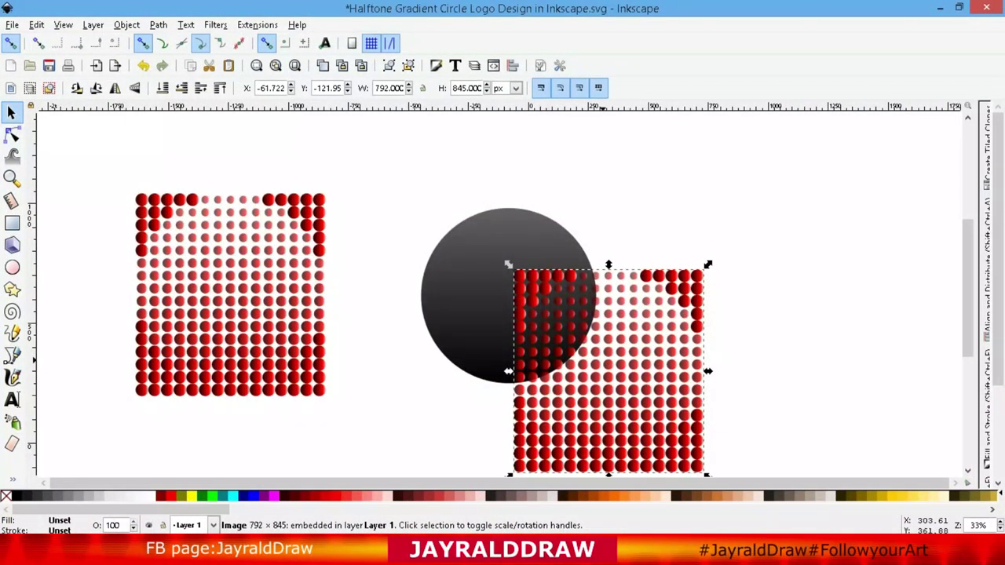
{"action": "left_click", "coordinate": [507, 265], "text": "shift"}
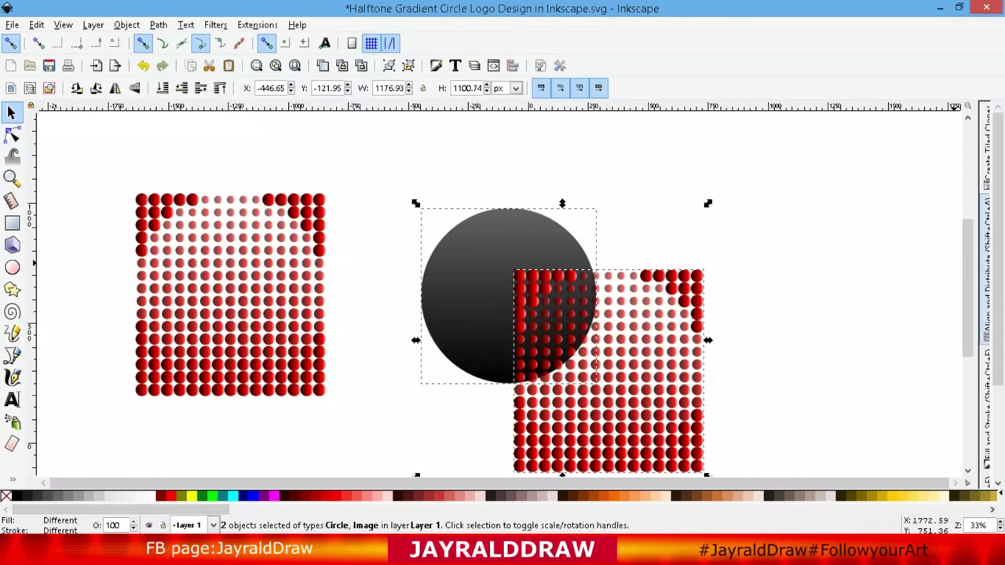
{"action": "left_click", "coordinate": [986, 267]}
{"action": "left_click", "coordinate": [891, 179]}
{"action": "left_click", "coordinate": [892, 204]}
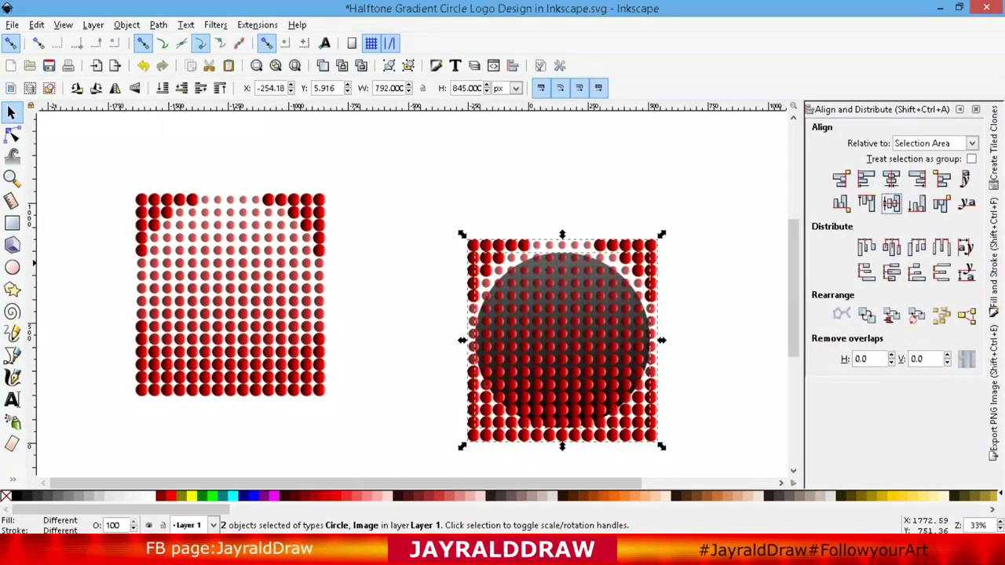
{"action": "left_click_drag", "start_coordinate": [562, 372], "coordinate": [522, 293]}
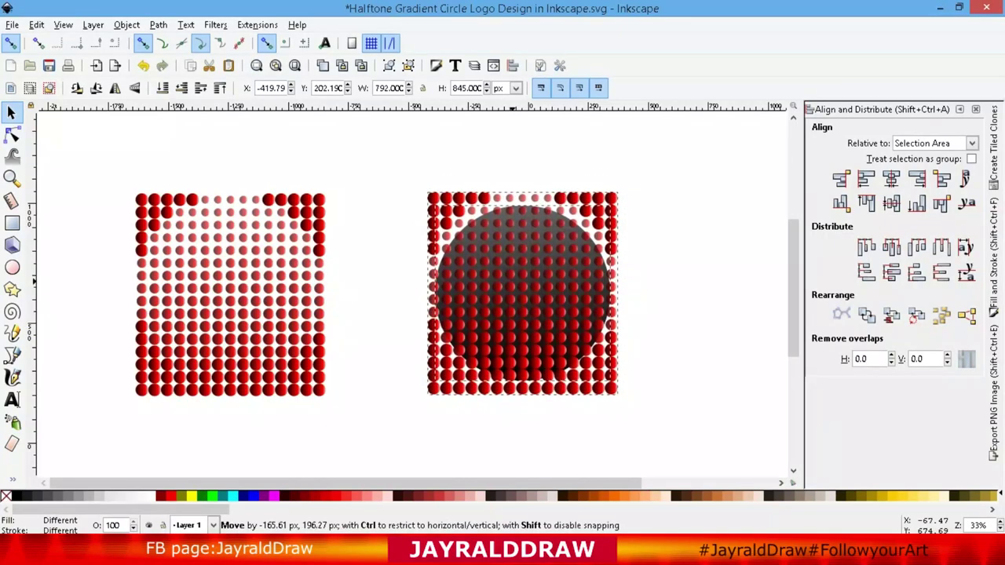
Lower the dot image to the bottom so the dark circle sits on top.
{"action": "left_click", "coordinate": [523, 283]}
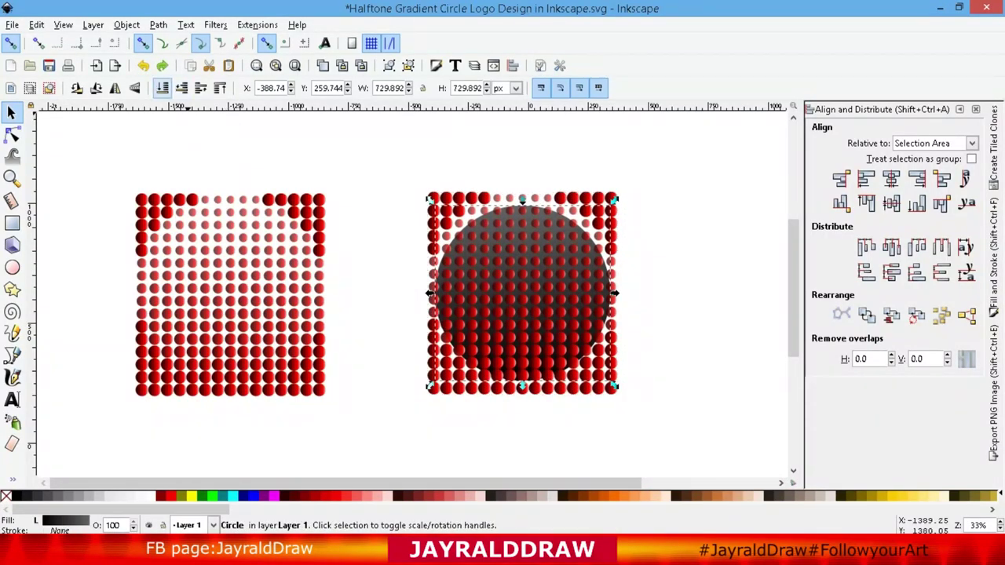
{"action": "left_click", "coordinate": [163, 87]}
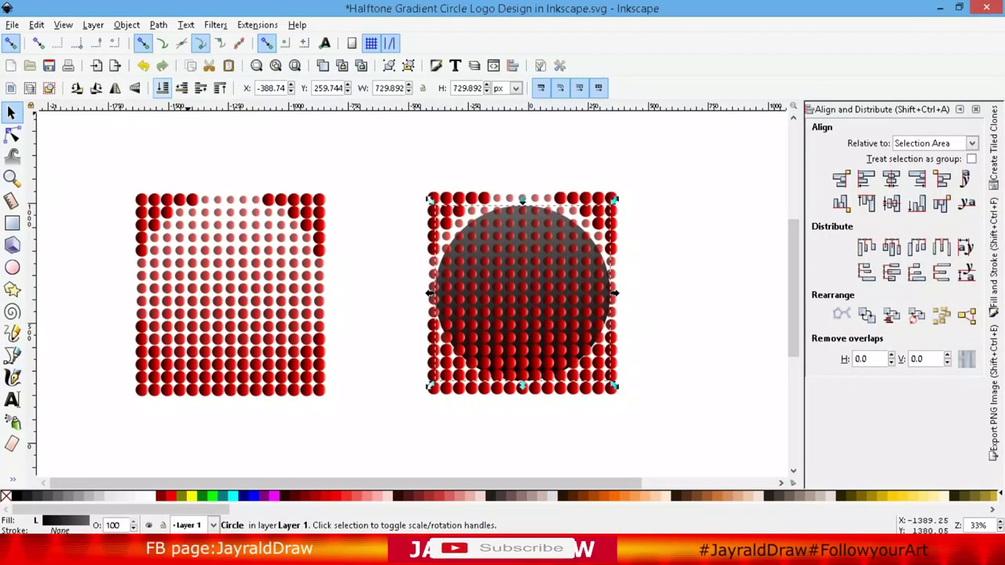
{"action": "key", "text": "Escape"}
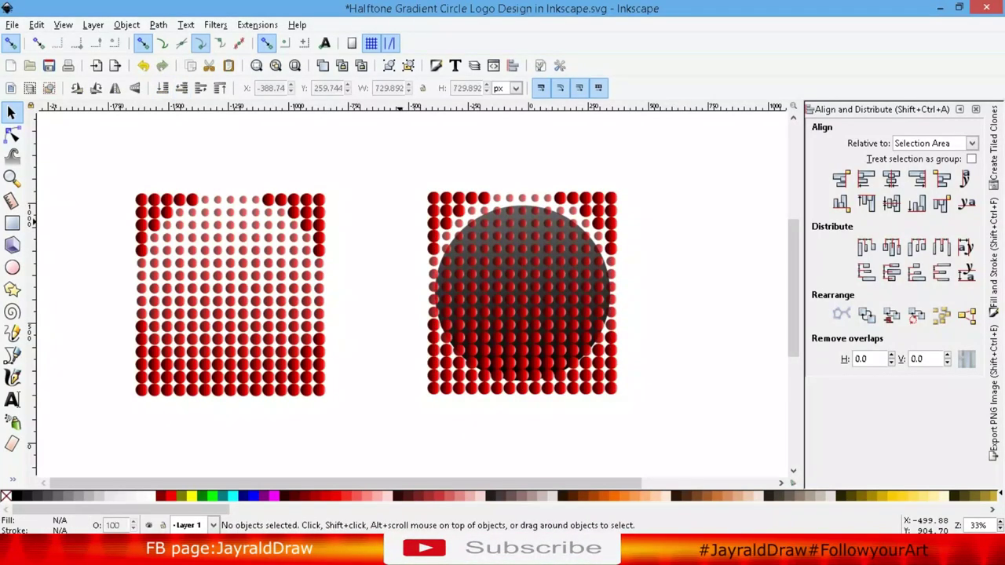
{"action": "left_click", "coordinate": [436, 377]}
{"action": "left_click", "coordinate": [163, 87]}
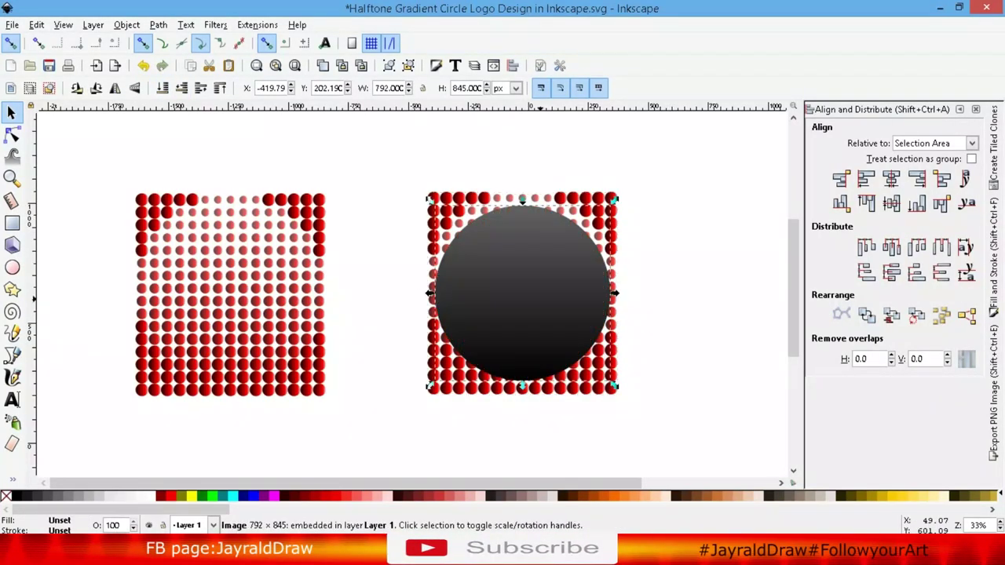
{"action": "key", "text": "shift+Tab"}
Clip the dot image to the dark circle shape via Object > Clip > Set.
{"action": "mouse_move", "coordinate": [670, 415]}
{"action": "left_mouse_down"}
{"action": "mouse_move", "coordinate": [460, 168]}
{"action": "mouse_move", "coordinate": [398, 156]}
{"action": "left_mouse_up"}
{"action": "left_click", "coordinate": [127, 24]}
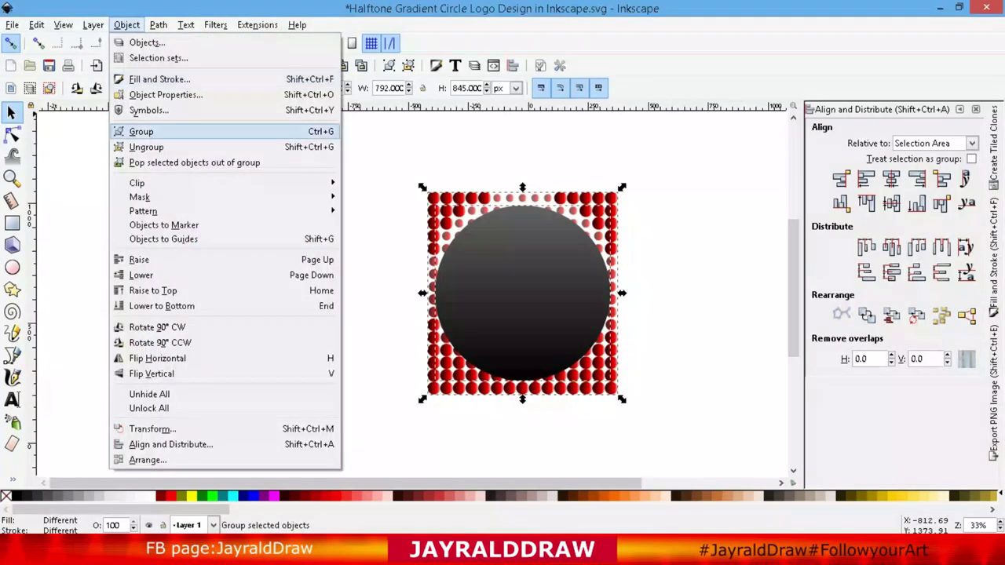
{"action": "left_click", "coordinate": [366, 182]}
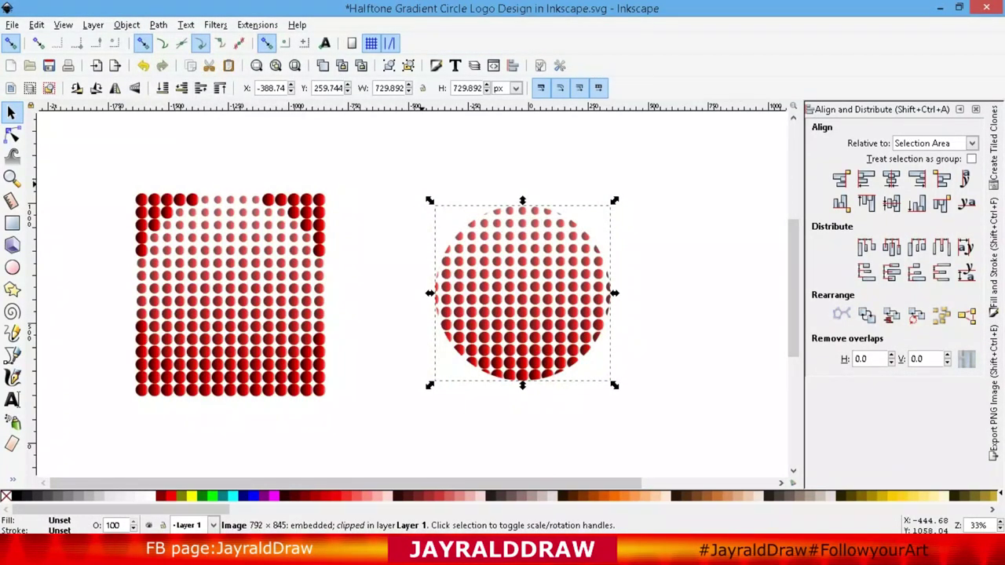
{"action": "key", "text": "Escape"}
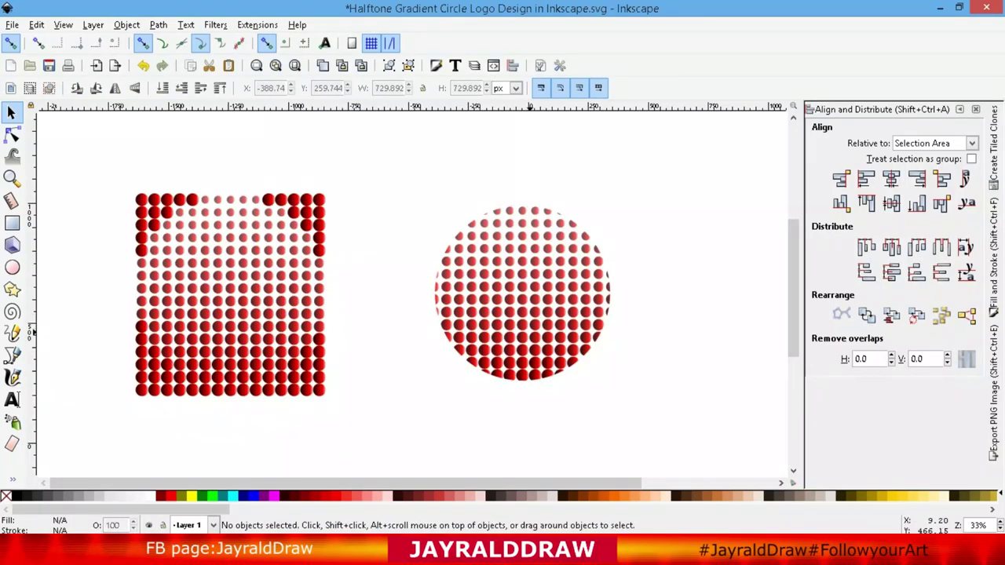
Scale the round halftone up to about 142%, save the document, and hide the side panels.
{"action": "left_click", "coordinate": [531, 333]}
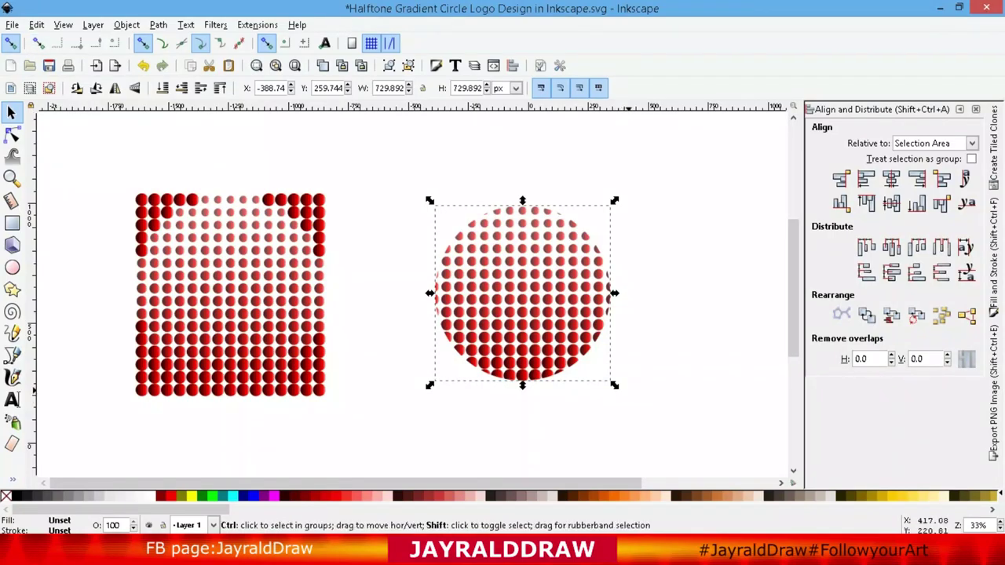
{"action": "left_click_drag", "start_coordinate": [615, 385], "coordinate": [649, 417]}
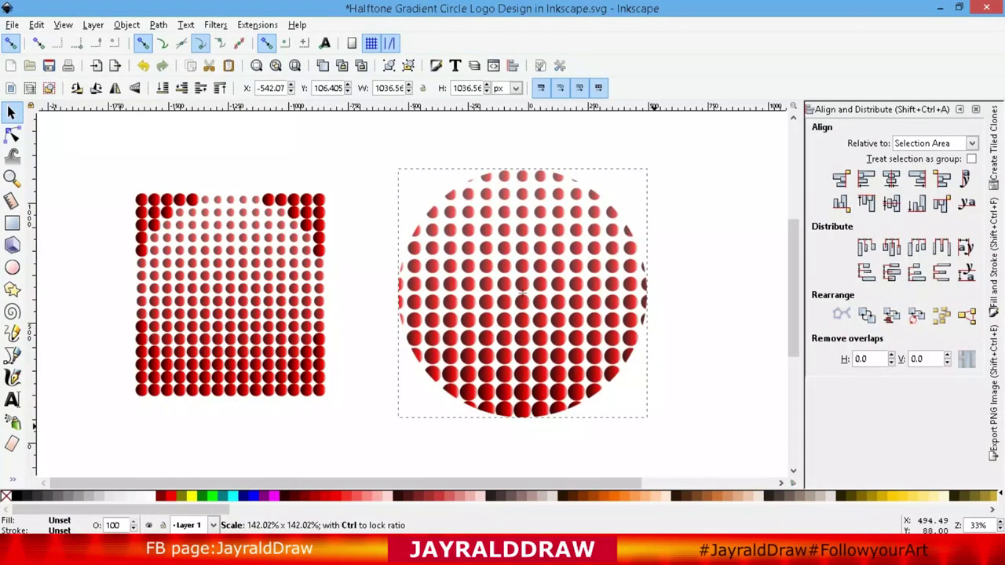
{"action": "key", "text": "Escape"}
{"action": "key", "text": "ctrl+s"}
{"action": "key", "text": "F12"}
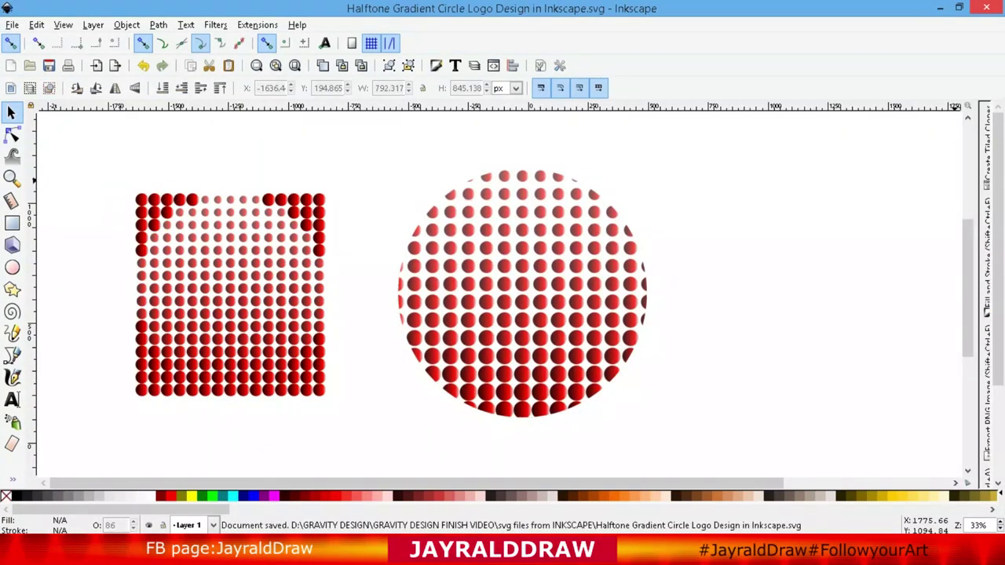